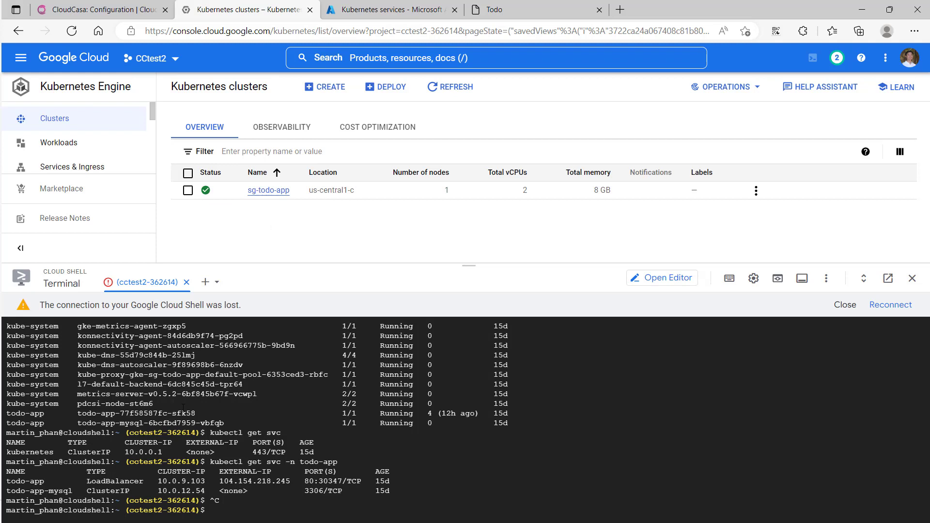
# Examine the todo-app MySQL pod in the Cloud Shell output and the Kubernetes services list in the Azure portal
pyautogui.doubleClick(188, 423)
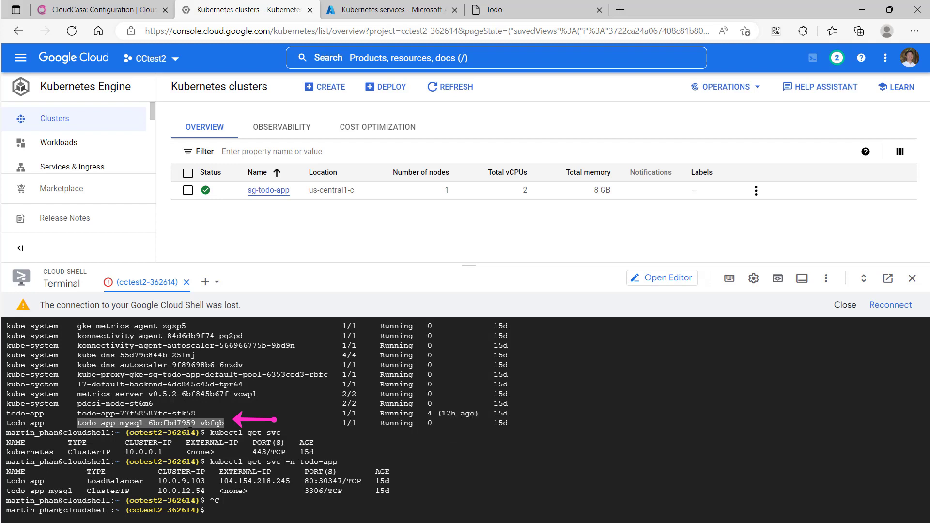
pyautogui.click(241, 406)
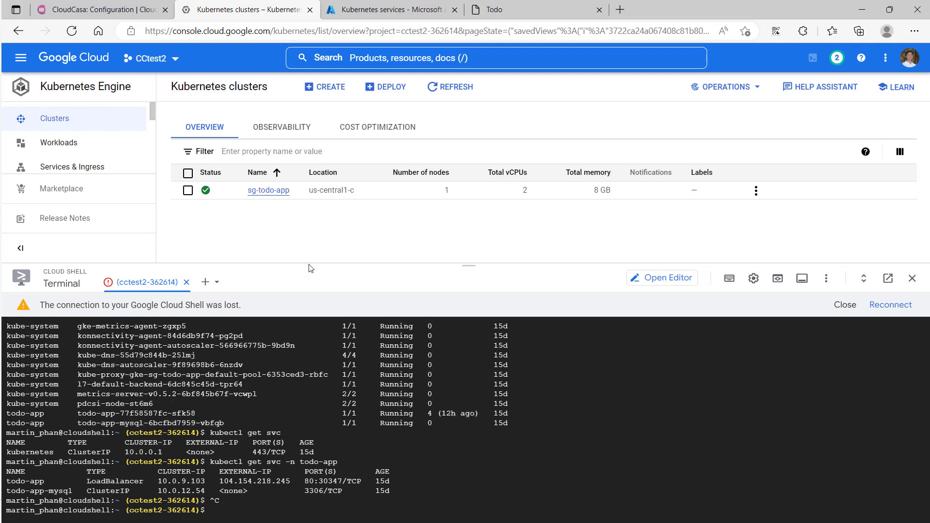
pyautogui.click(383, 11)
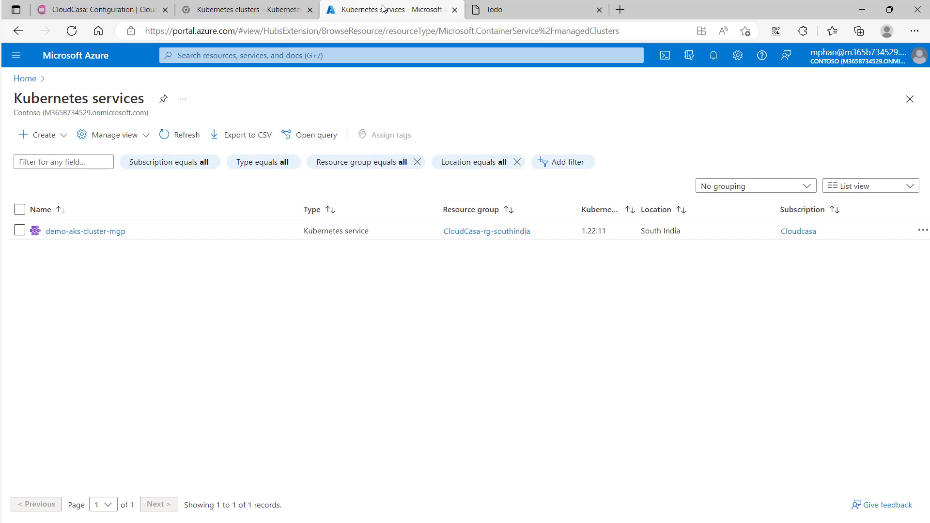
pyautogui.click(270, 8)
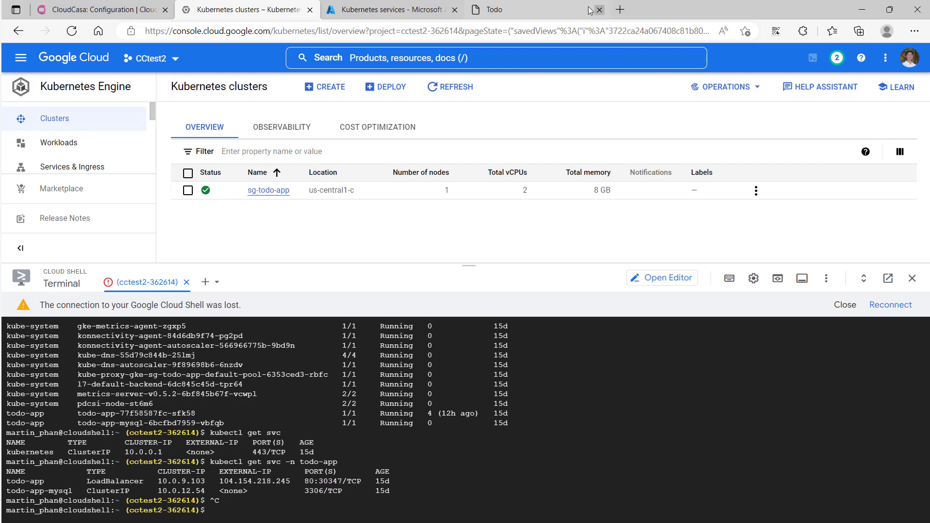
# Switch to the Demo TODO App and add a new task named "Test"
pyautogui.click(547, 5)
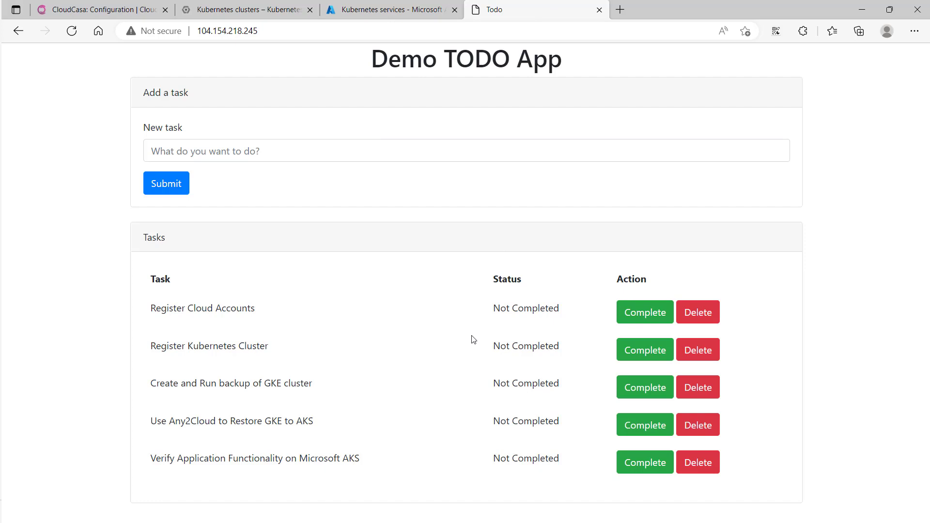
pyautogui.click(427, 153)
pyautogui.write('Test')
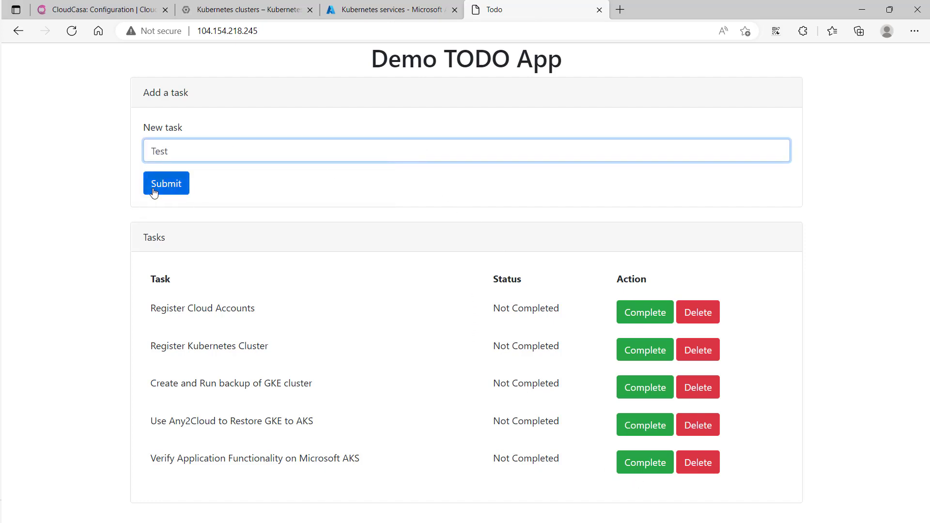
pyautogui.click(154, 191)
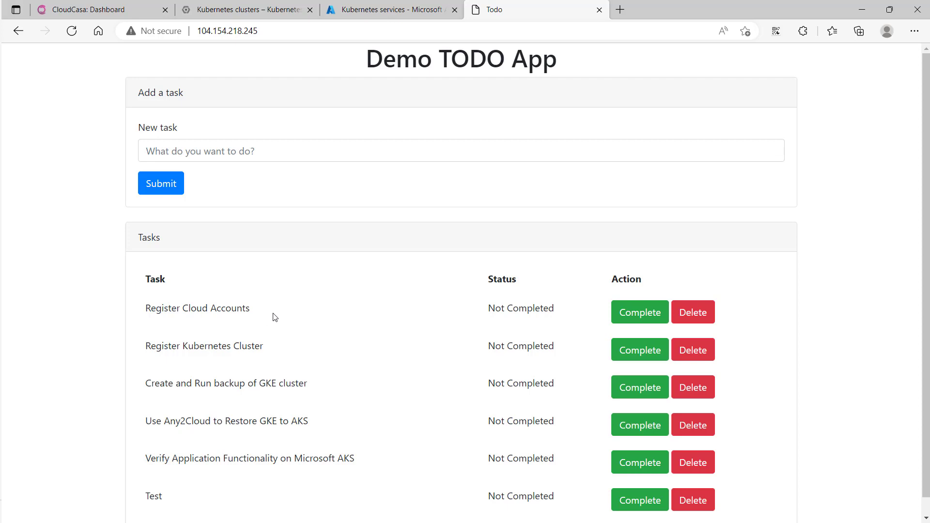
# Switch to CloudCasa, open the Cloud Accounts configuration and review the provider types offered for a new cloud account without adding one
pyautogui.click(118, 9)
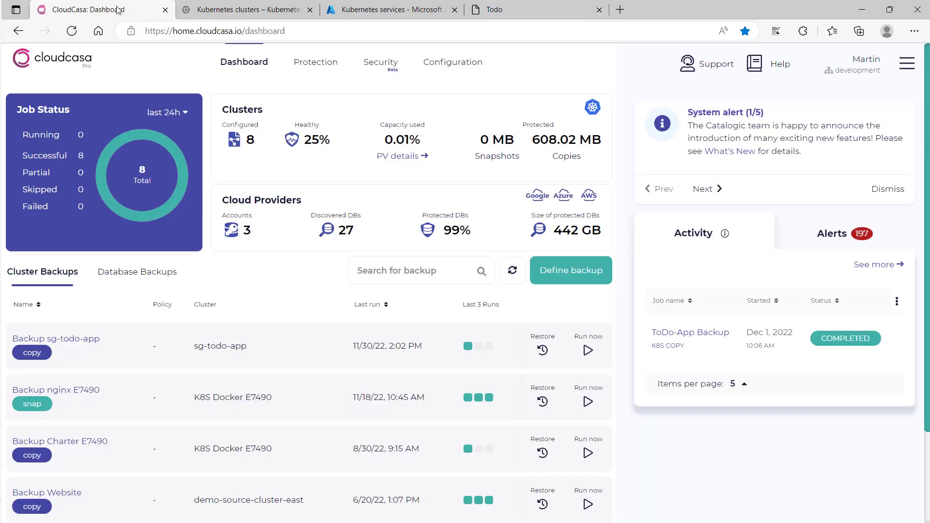
pyautogui.click(446, 64)
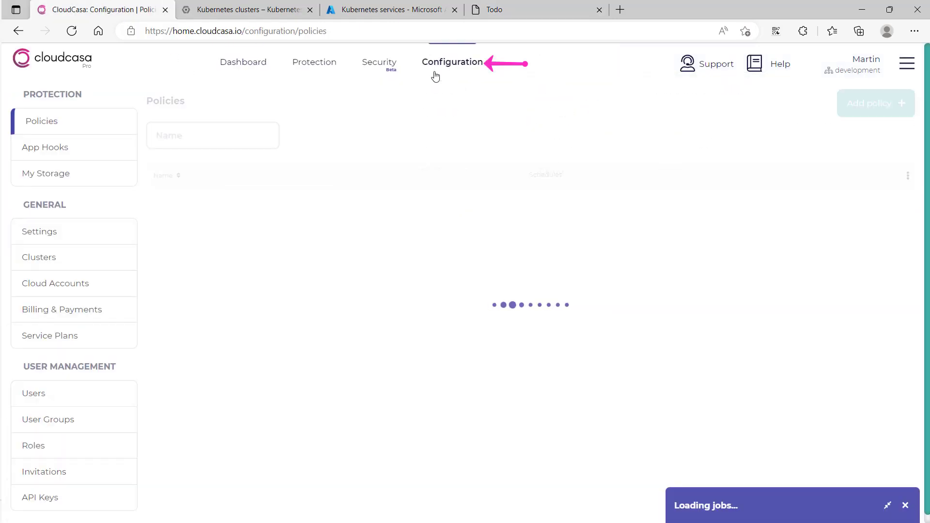
pyautogui.click(92, 287)
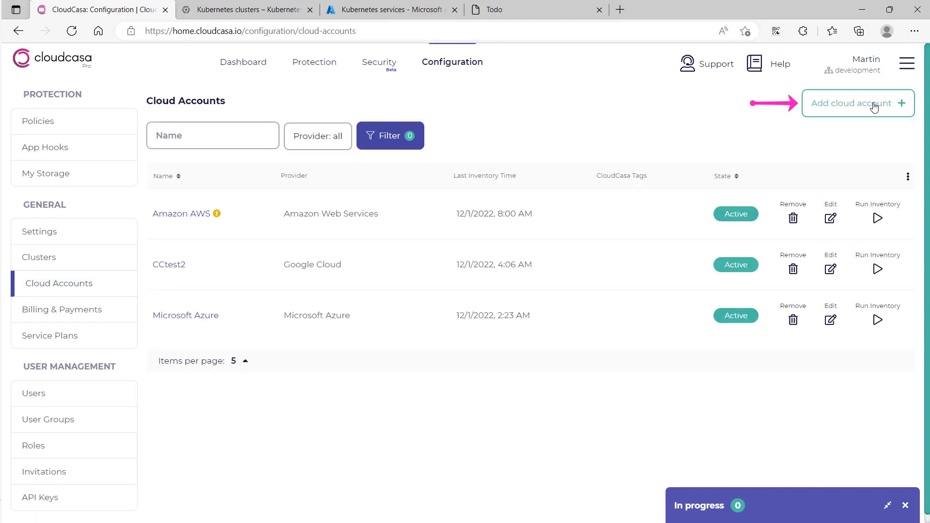
pyautogui.click(874, 108)
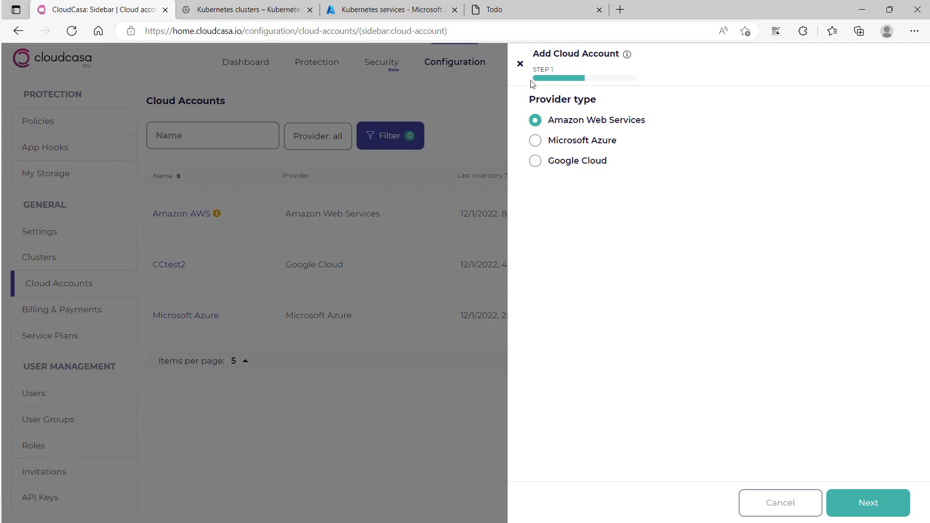
pyautogui.click(520, 63)
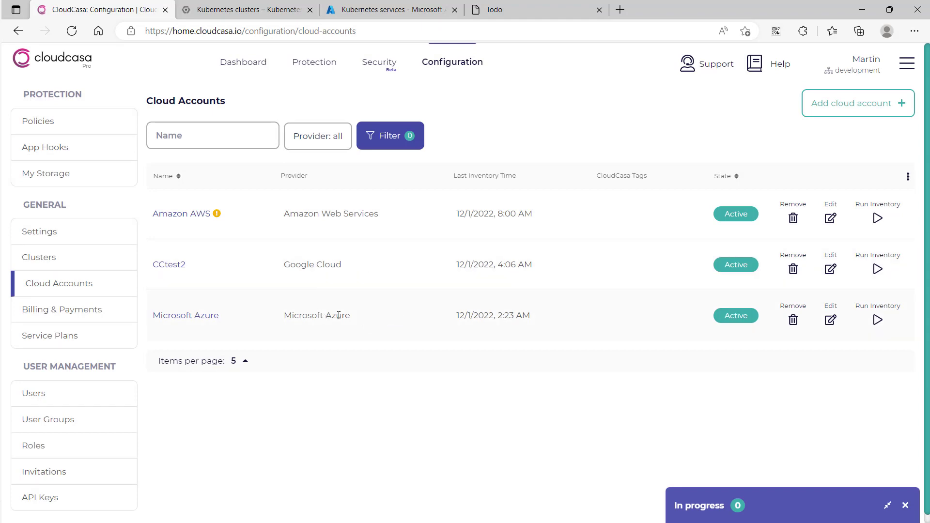
# Switch to the Demo TODO App and mark the "Register Cloud Accounts" task as complete
pyautogui.click(532, 9)
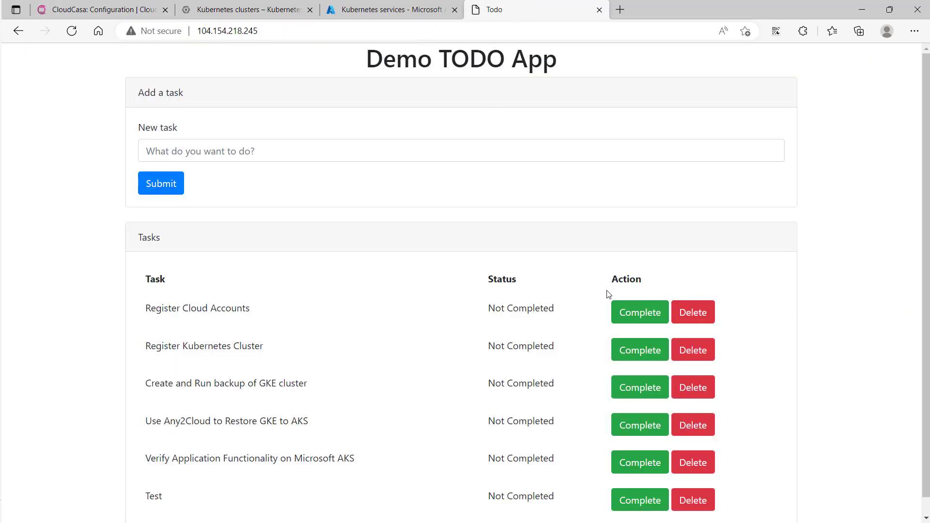
pyautogui.click(627, 312)
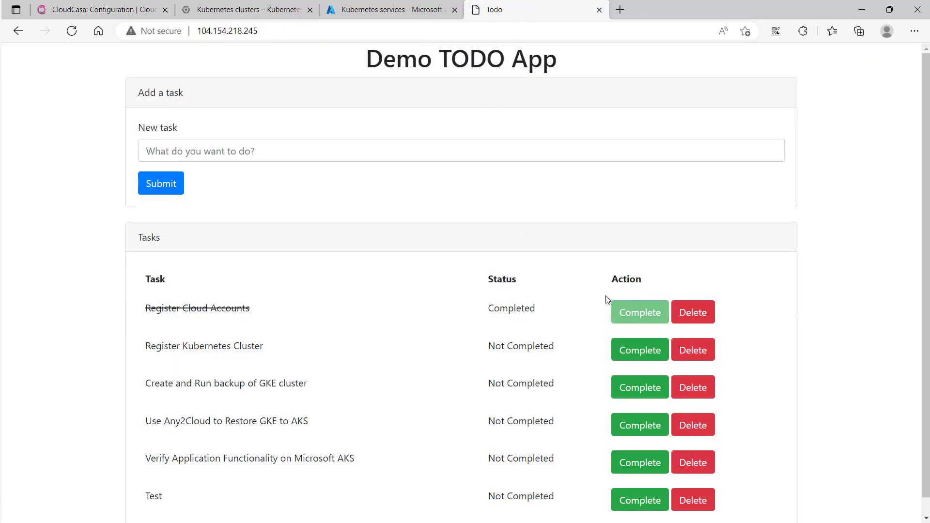
# Check the clusters of the CCtest2 Google Cloud account in CloudCasa and mark "Register Kubernetes Cluster" complete in the Demo TODO App
pyautogui.click(110, 11)
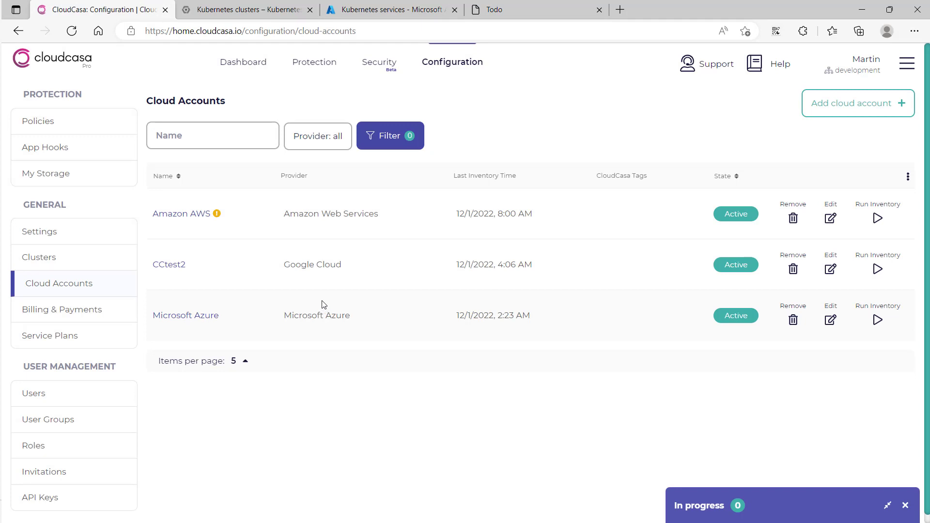
pyautogui.click(182, 267)
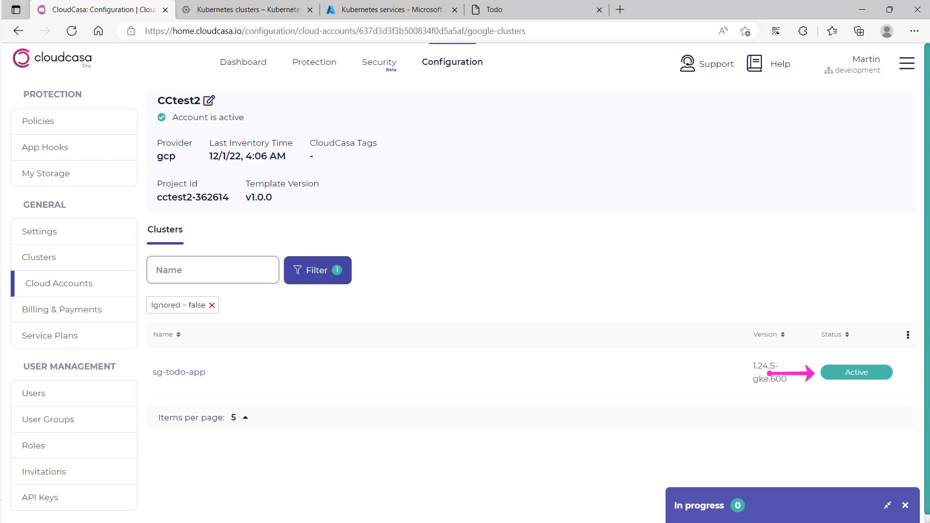
pyautogui.click(513, 19)
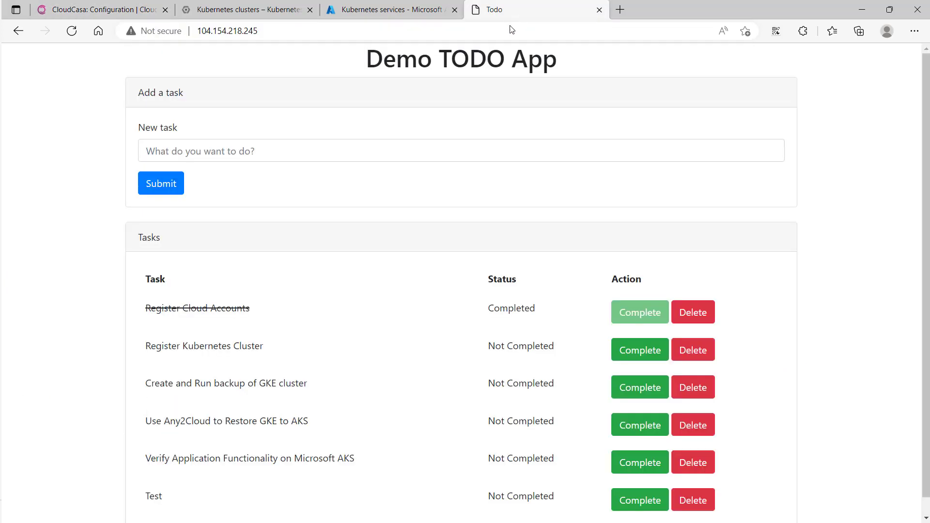
pyautogui.click(627, 355)
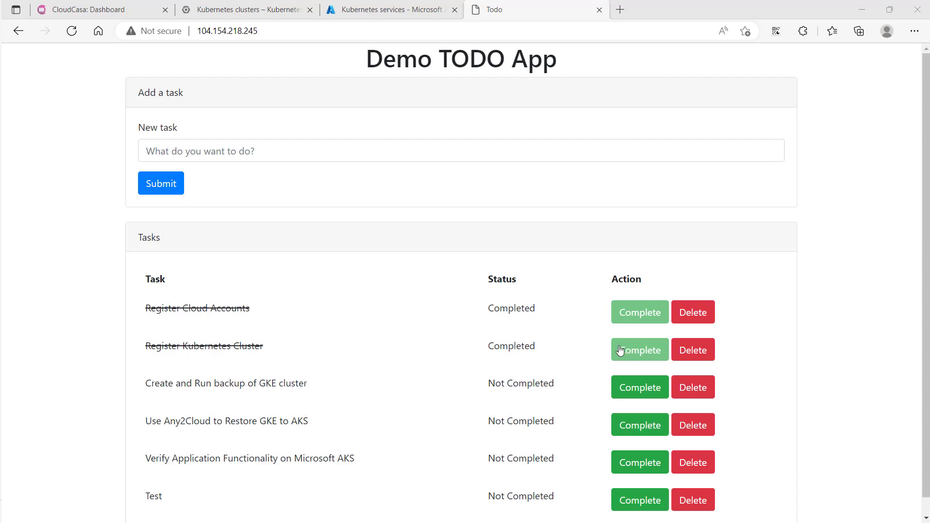
# Switch to CloudCasa and define a new cluster backup named sg-todo-app-backup for the sg-todo-app cluster
pyautogui.click(121, 9)
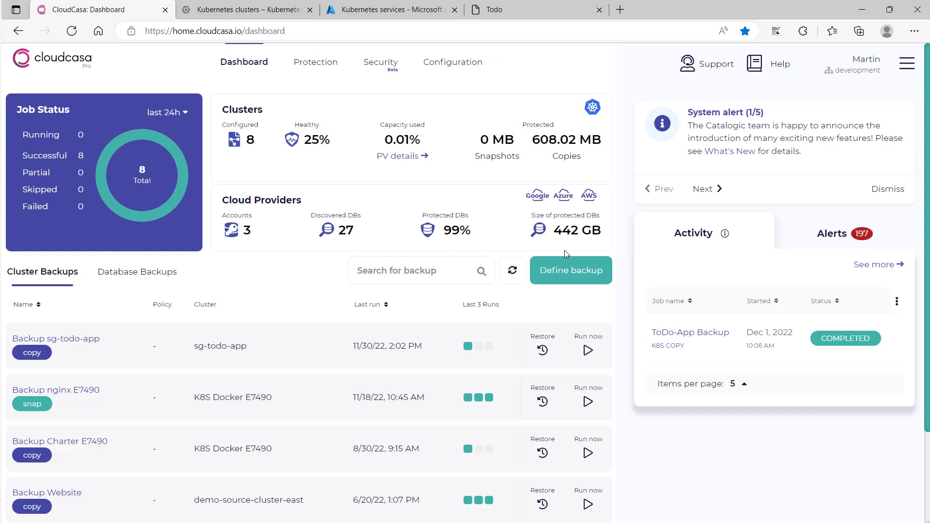
pyautogui.click(596, 280)
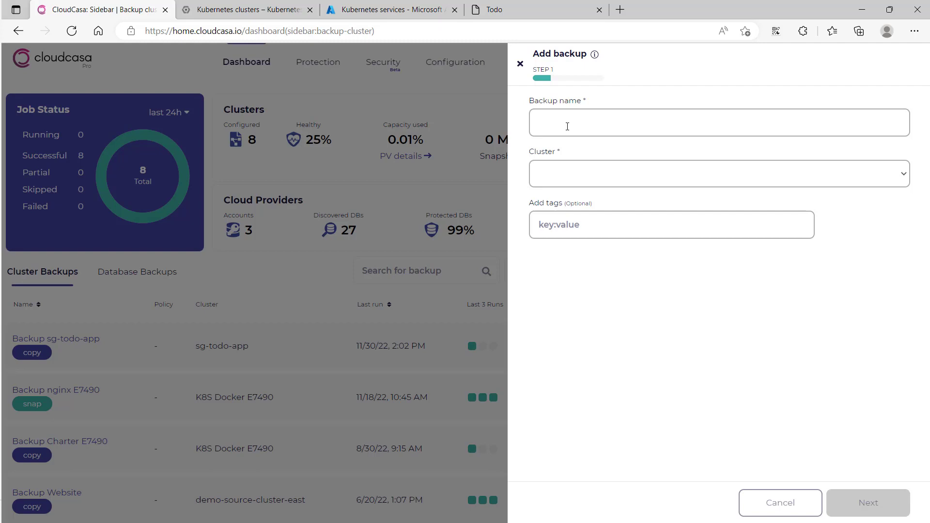
pyautogui.click(567, 127)
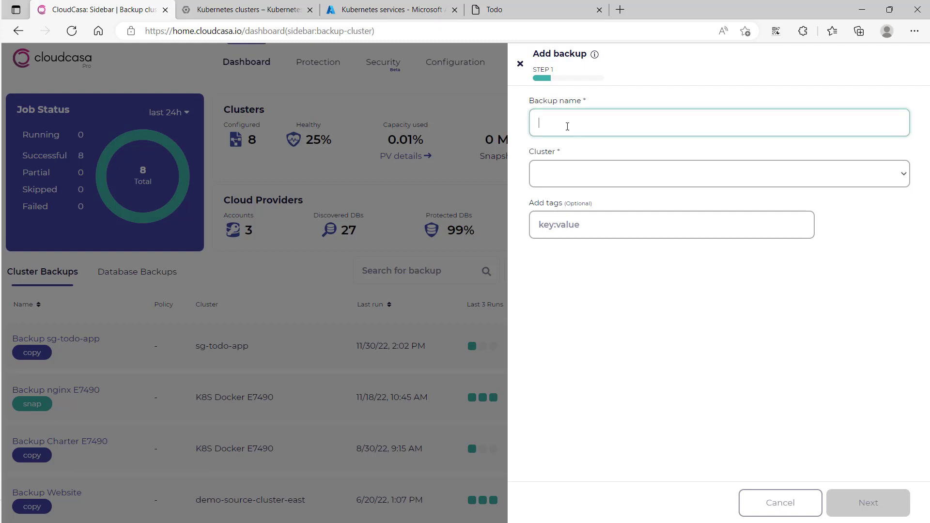
pyautogui.write('sg-todo-app-')
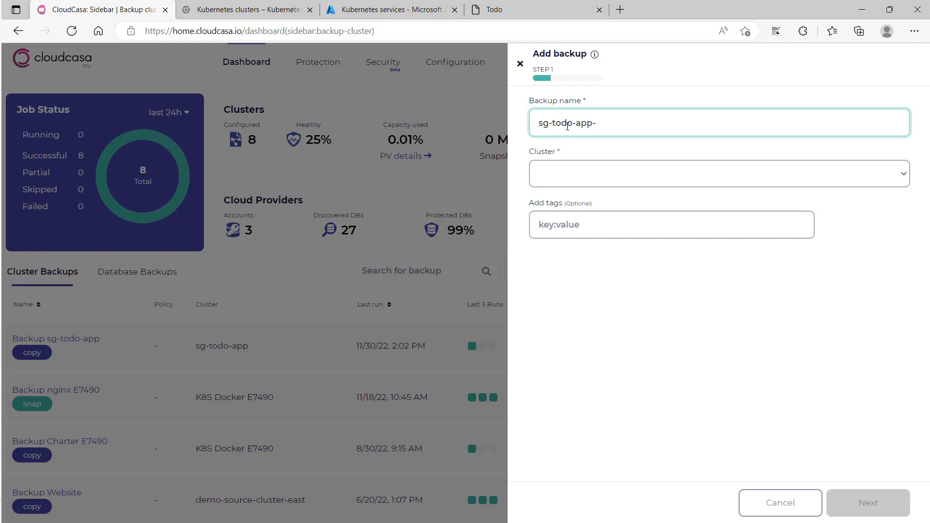
pyautogui.write('backup')
pyautogui.press('Tab')
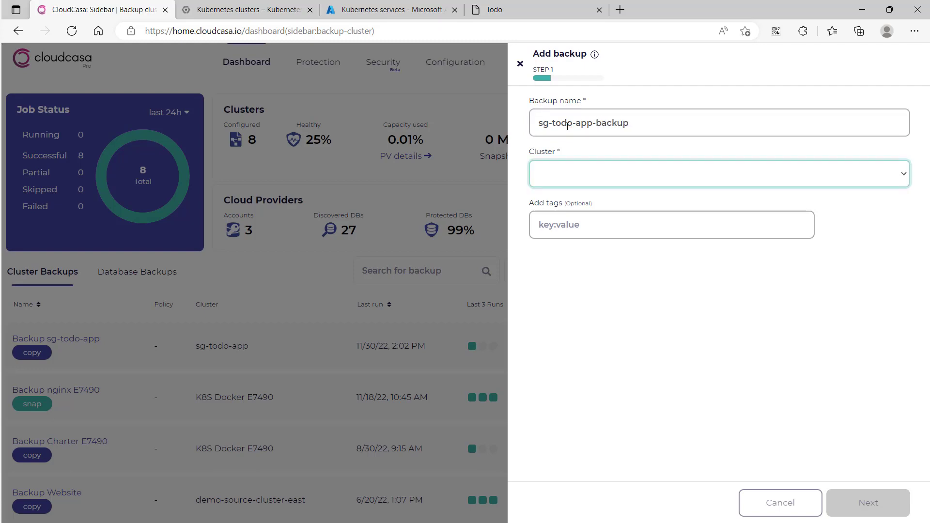
pyautogui.click(591, 173)
pyautogui.click(592, 216)
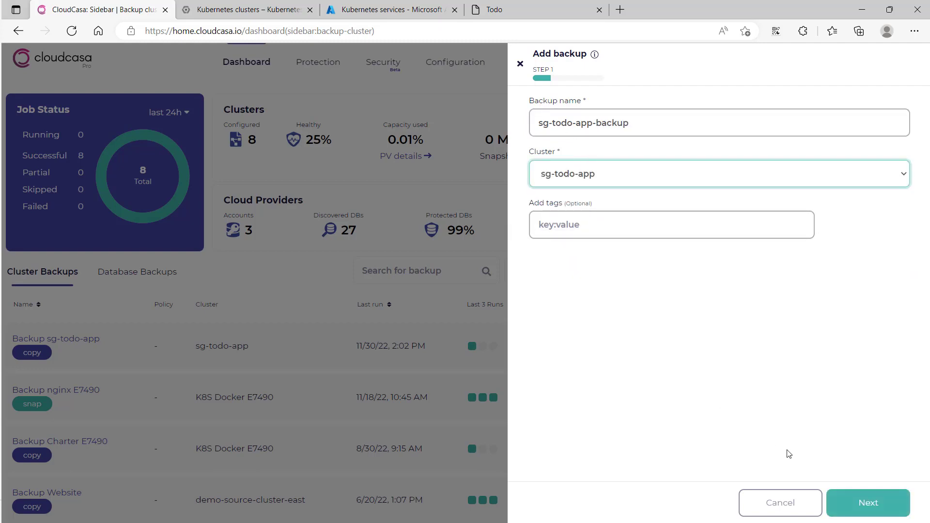
pyautogui.click(857, 501)
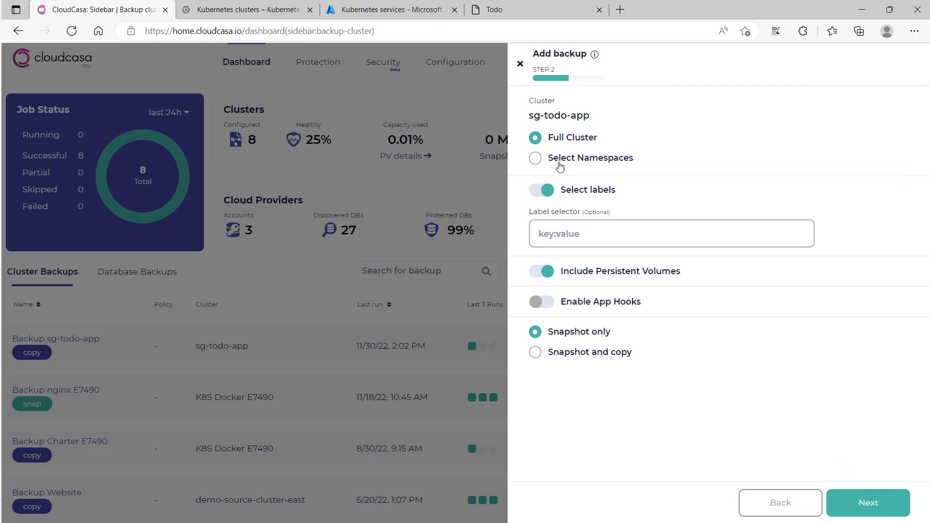
# Limit the backup to the todo-app namespace instead of the full cluster
pyautogui.click(558, 164)
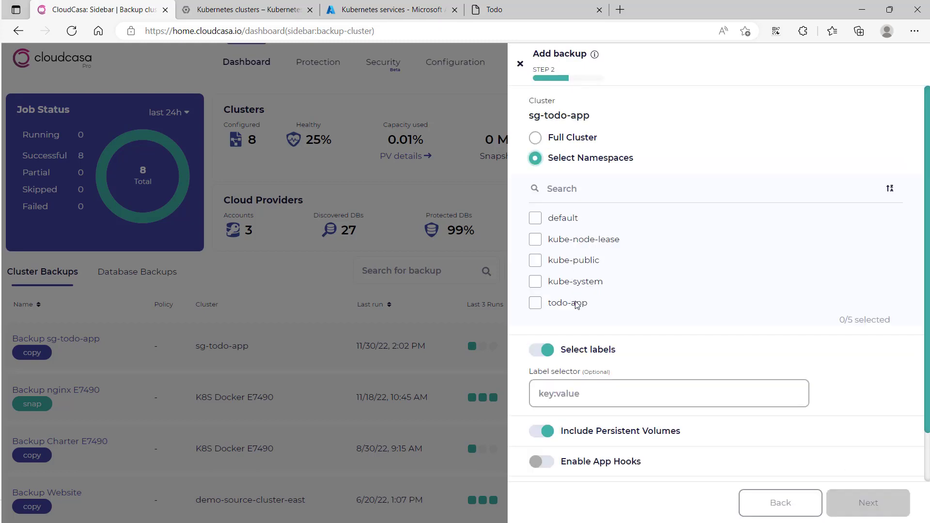
pyautogui.click(576, 303)
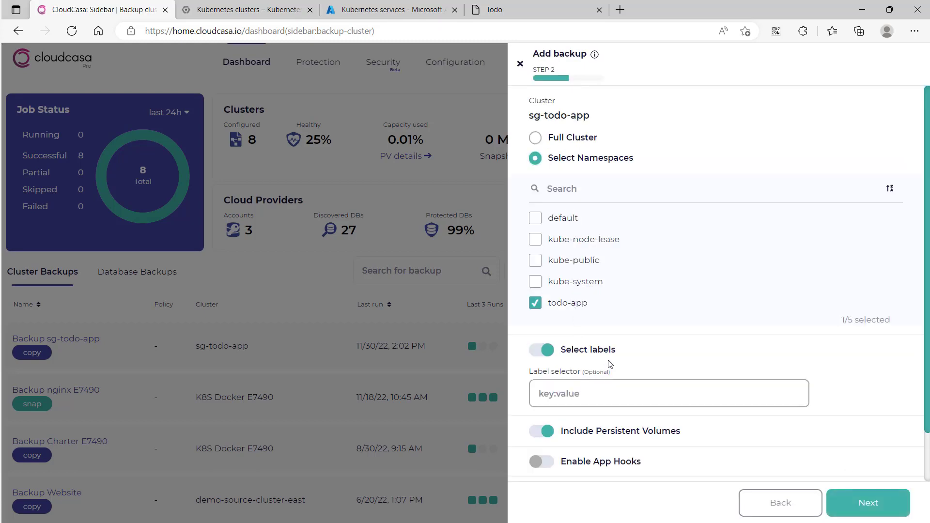
# Enable app hooks for the backup and set its type to Snapshot and copy
pyautogui.scroll(-2, 608, 365)
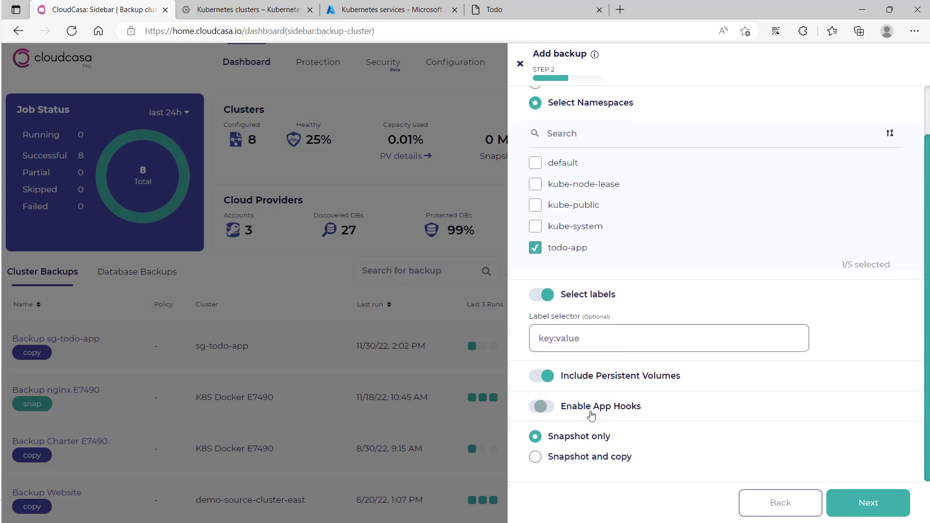
pyautogui.click(590, 412)
pyautogui.click(604, 458)
pyautogui.scroll(-1, 752, 433)
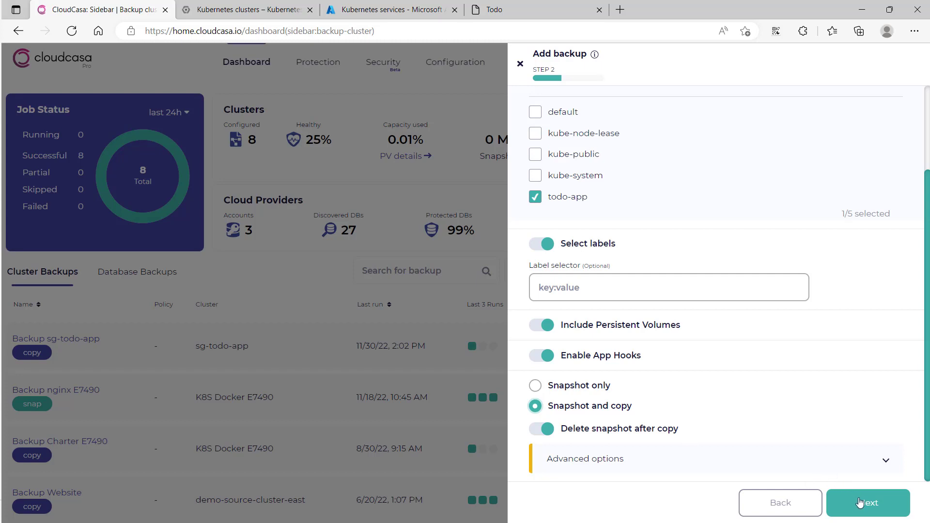
pyautogui.click(859, 503)
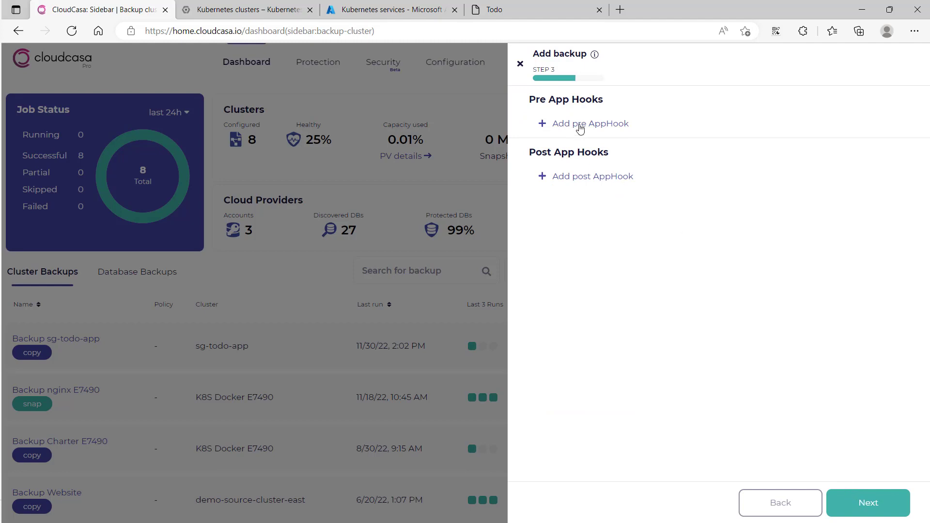
# Add a pre app hook from templates for the todo-app namespace, using mysql-pre-backup-system-hook
pyautogui.click(580, 126)
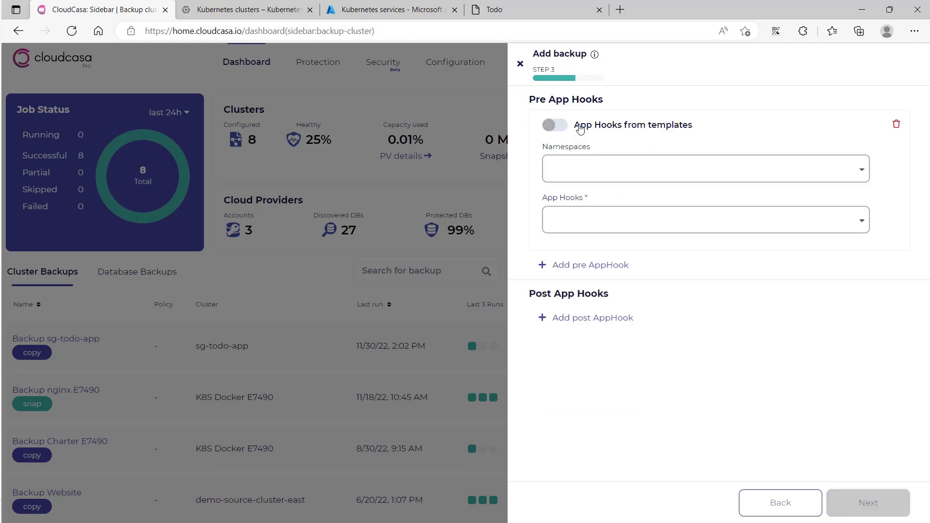
pyautogui.click(581, 128)
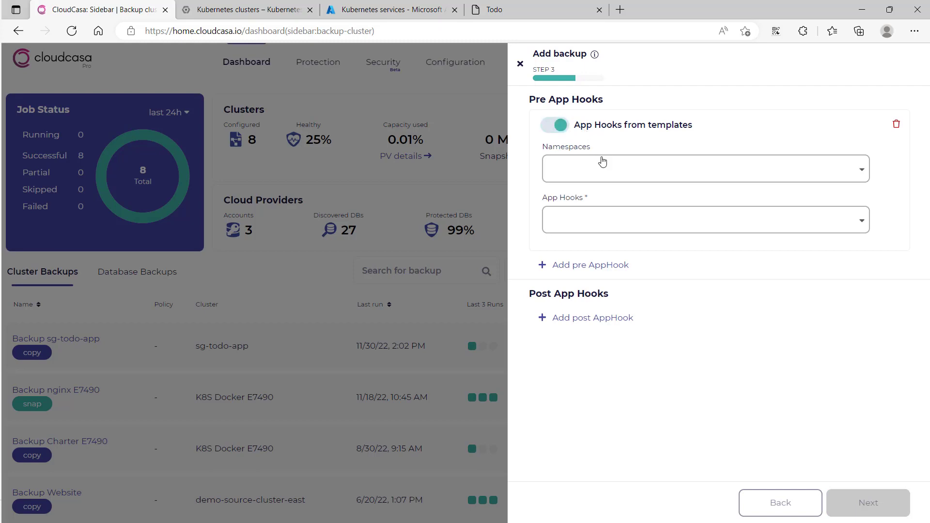
pyautogui.click(609, 170)
pyautogui.click(582, 204)
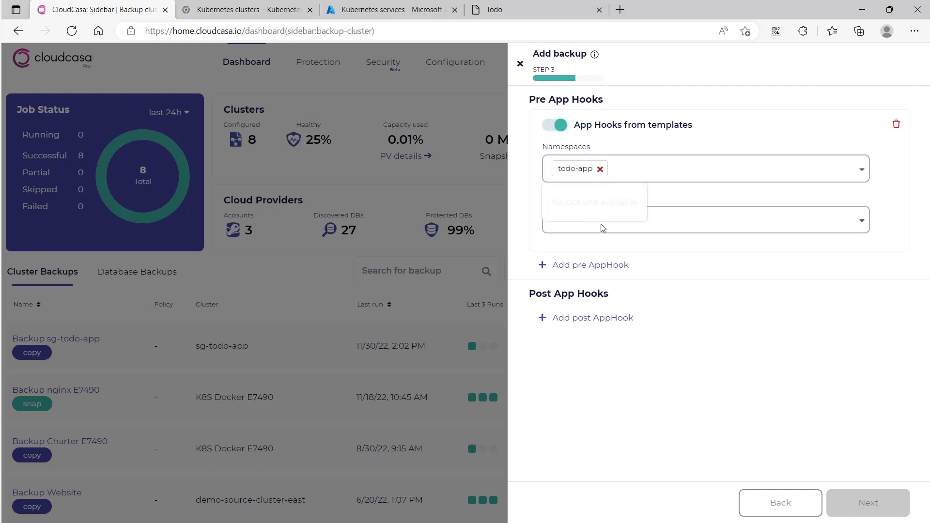
pyautogui.click(695, 221)
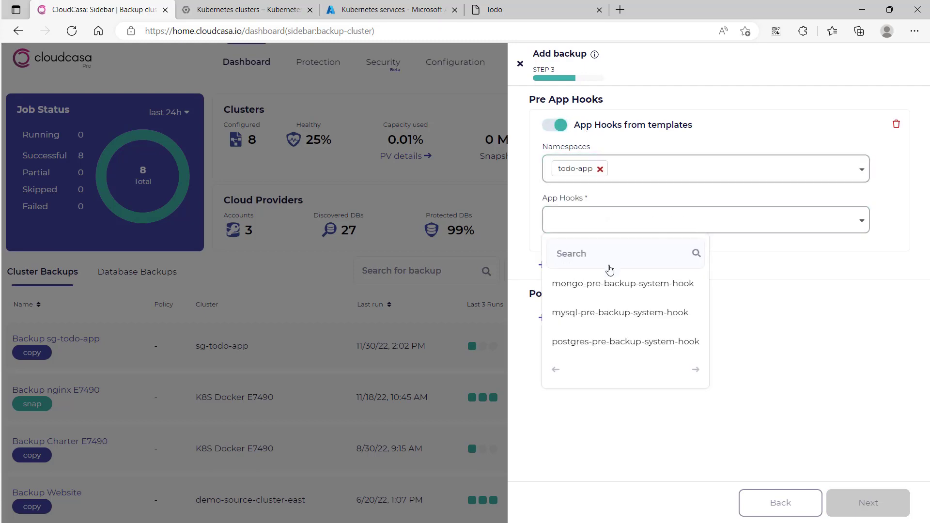
pyautogui.click(603, 312)
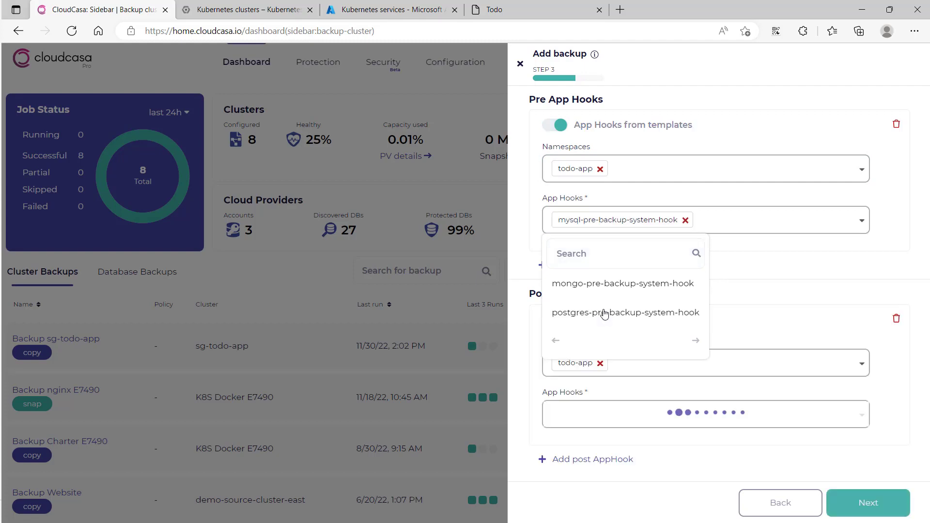
# Accept the app hooks, keep the policy at None, and create the backup with Run now enabled
pyautogui.click(809, 270)
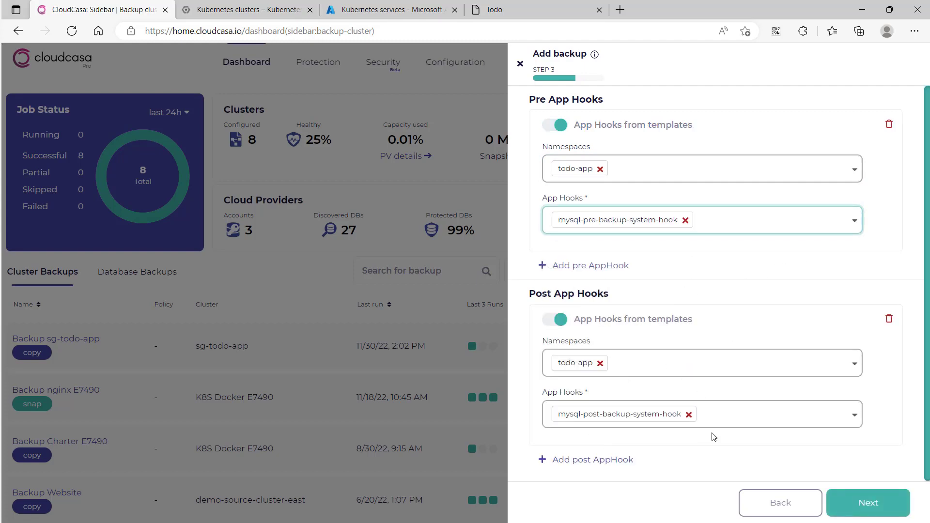
pyautogui.click(860, 506)
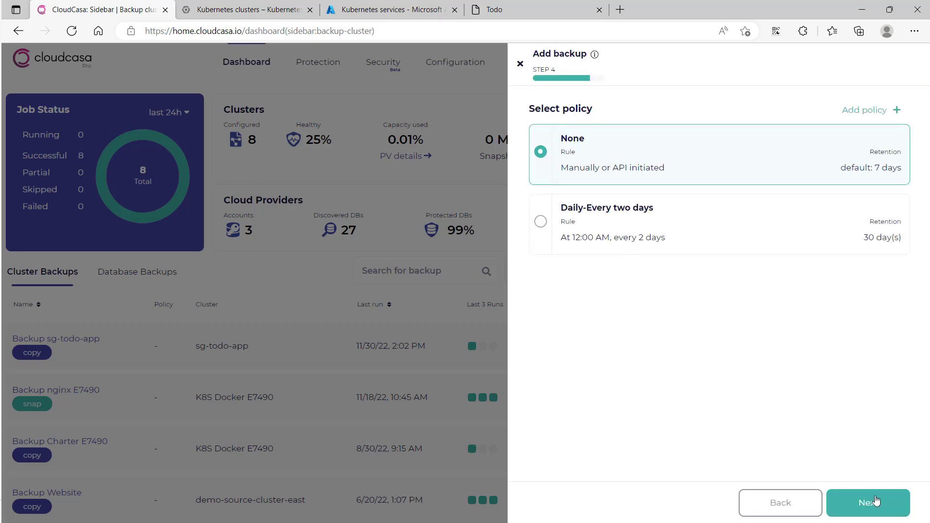
pyautogui.click(874, 503)
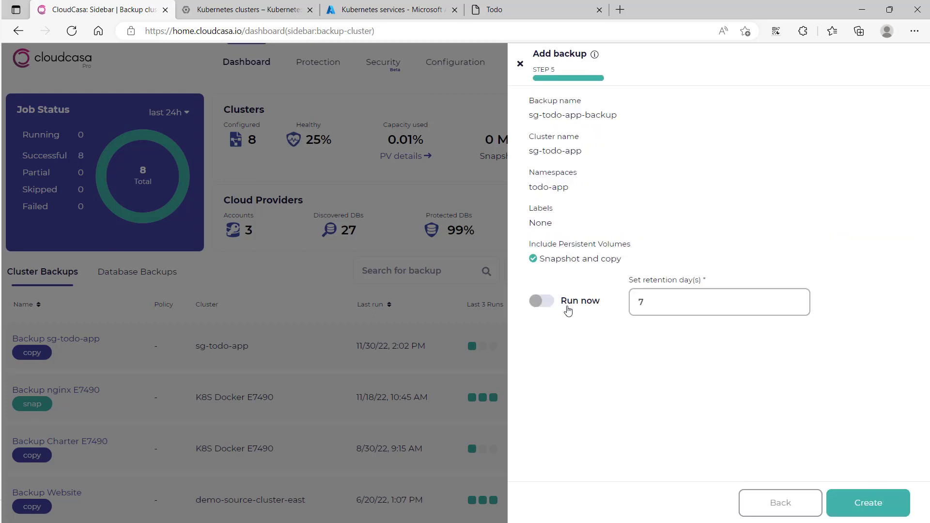
pyautogui.click(567, 306)
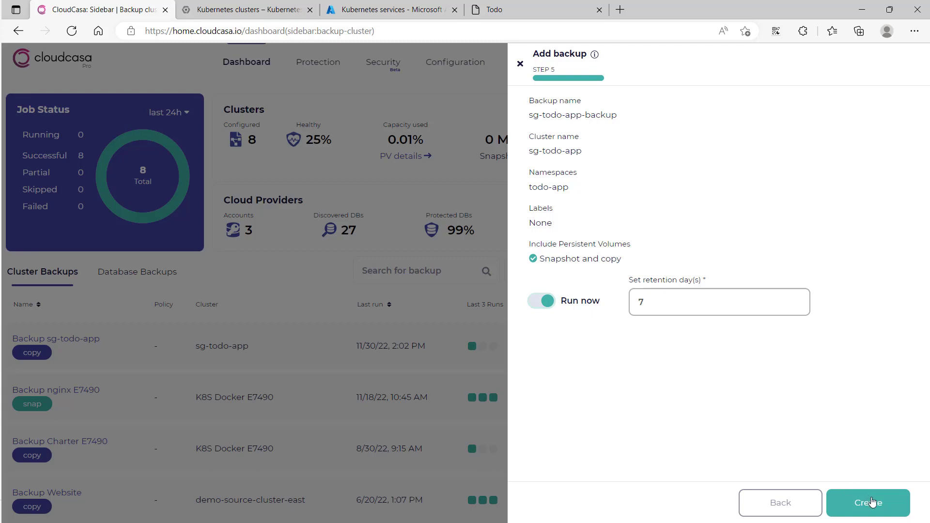
pyautogui.click(867, 502)
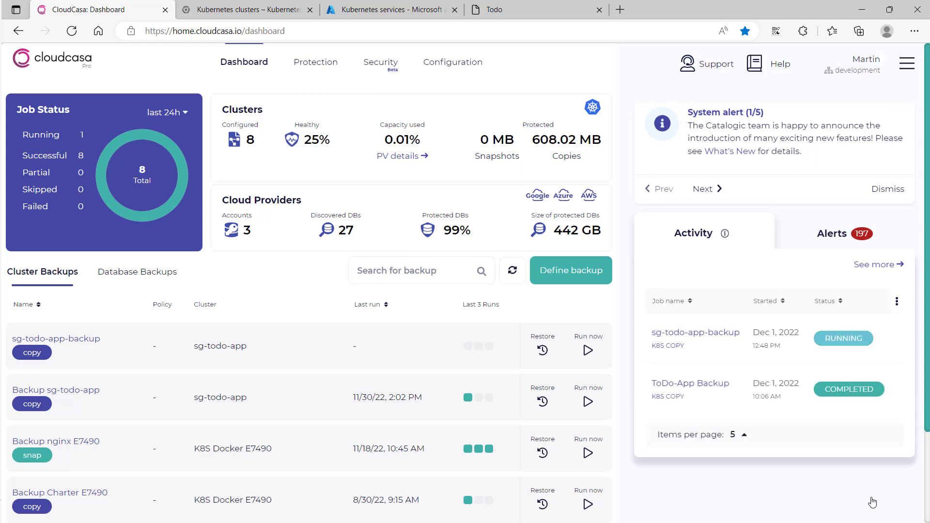
# Review the sg-todo-app-backup job's activity details, and mark the "Create and Run backup of GKE cluster" task complete in the Todo app
pyautogui.click(691, 336)
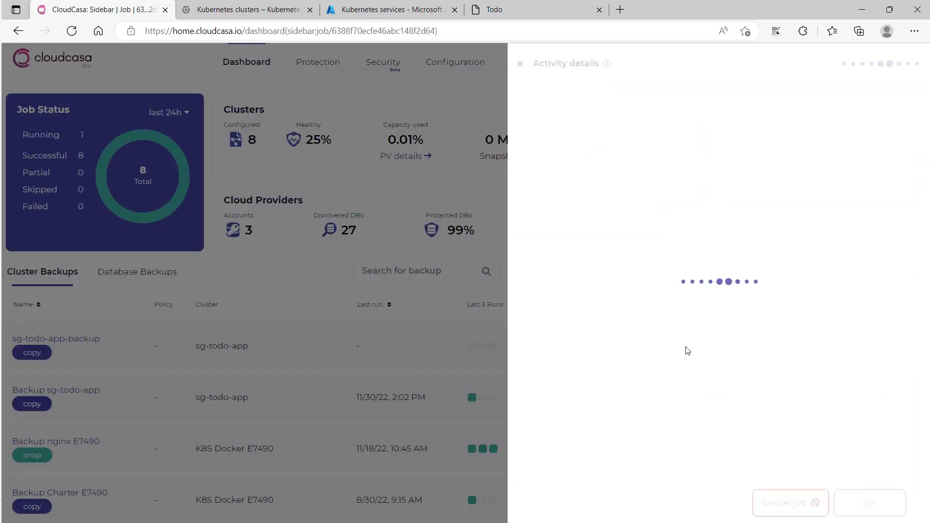
pyautogui.click(626, 109)
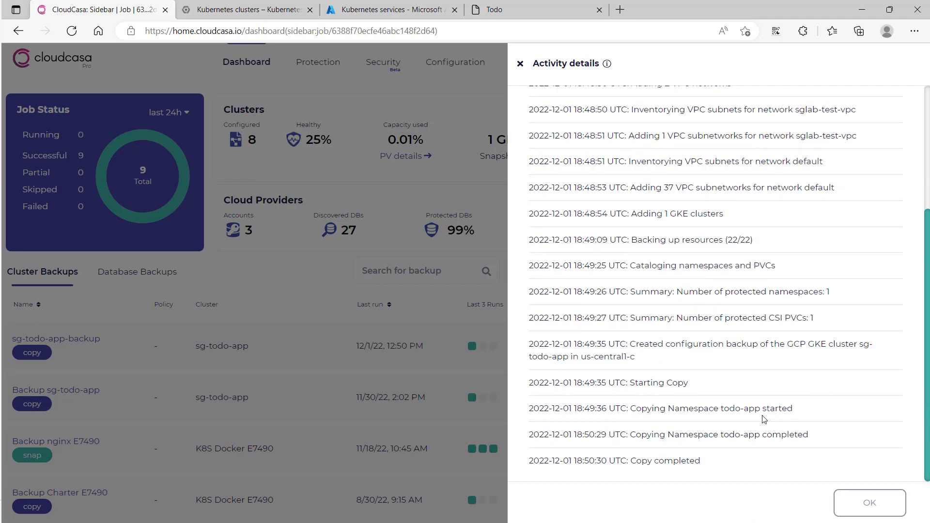
pyautogui.click(513, 13)
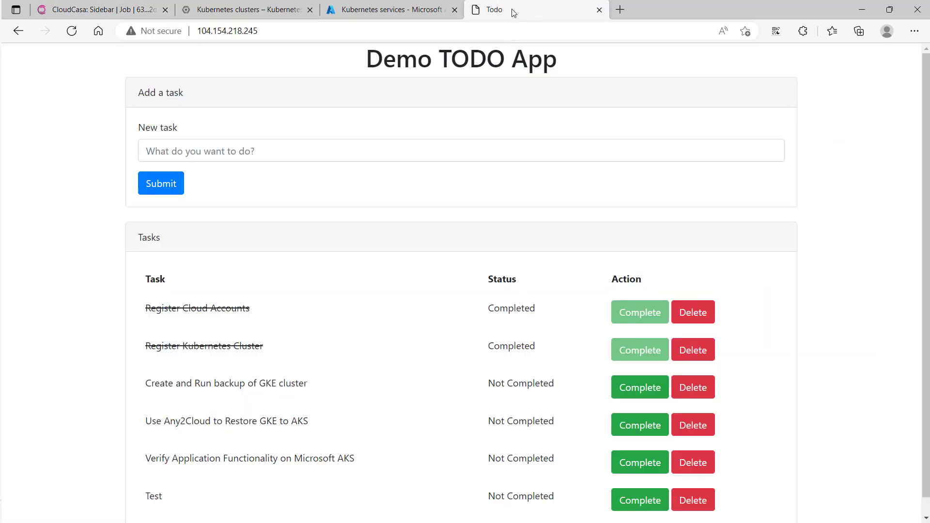
pyautogui.click(635, 389)
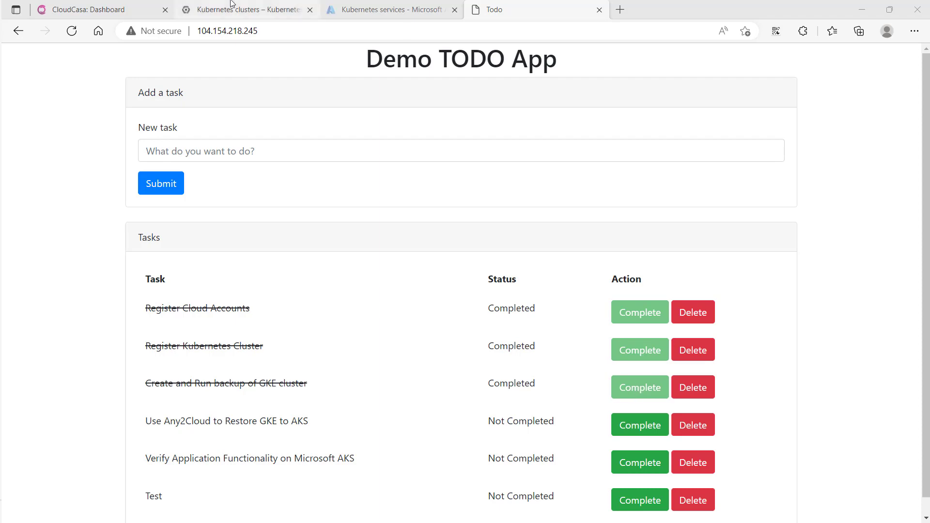
# Switch to CloudCasa and start restoring GKE-Backup-SG-TODO-APP from the 12/2/22, 1:09 PM recovery point
pyautogui.click(92, 9)
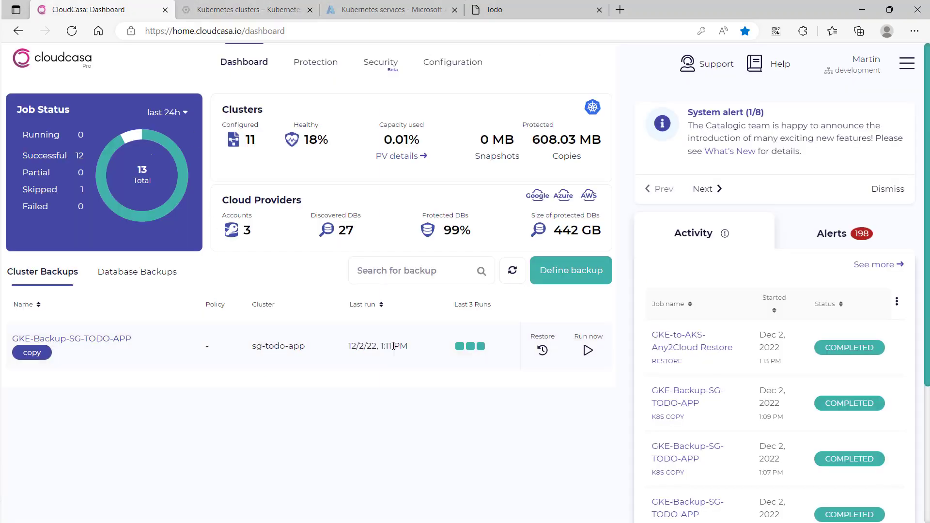
pyautogui.click(543, 350)
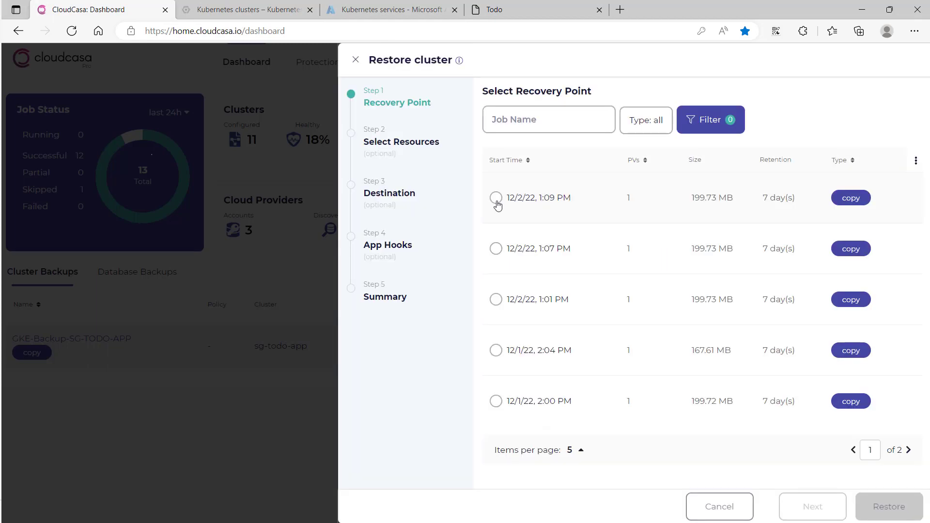
pyautogui.click(497, 199)
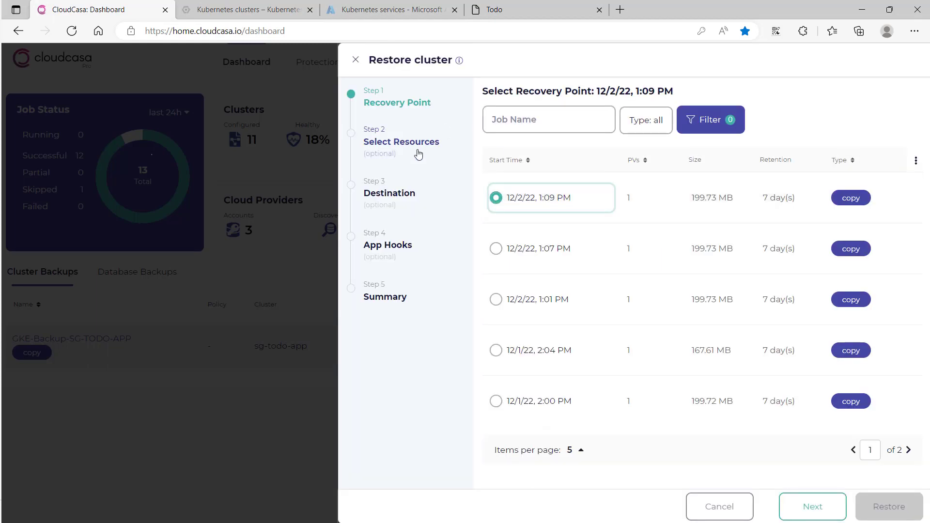
pyautogui.click(825, 508)
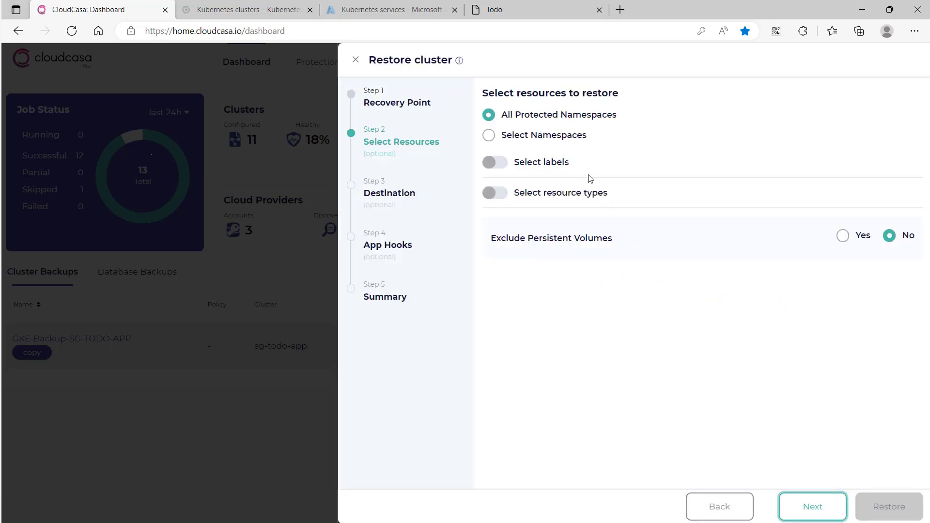
# Limit the resources to restore to the todo-app namespace
pyautogui.click(555, 140)
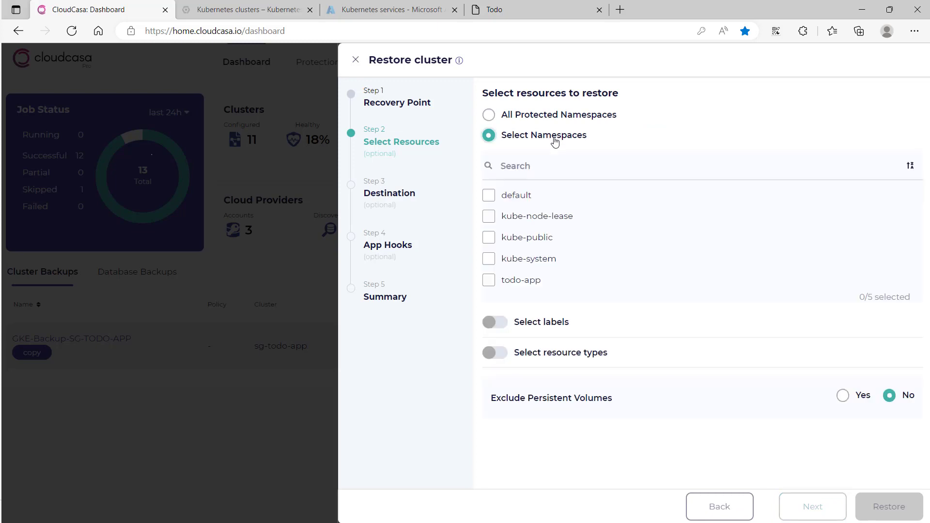
pyautogui.click(525, 282)
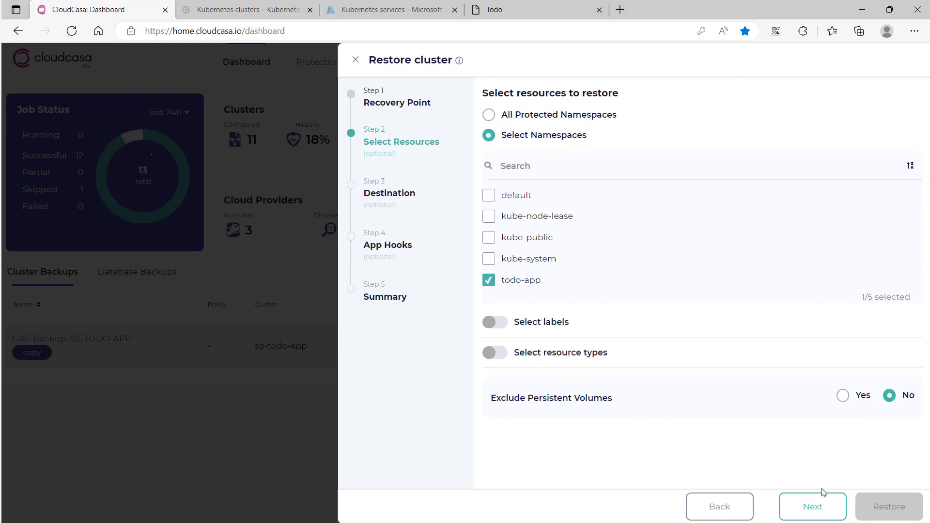
pyautogui.click(823, 514)
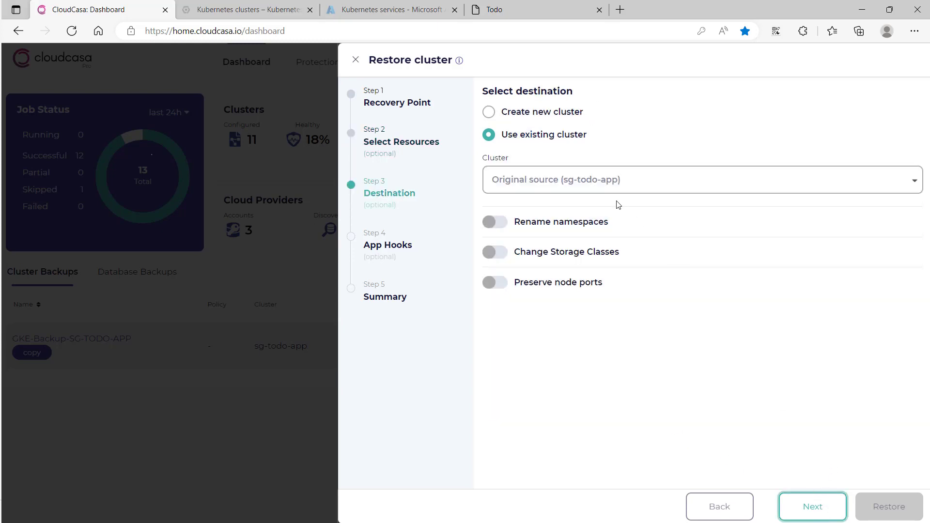
# Choose a new AKS cluster as the restore destination and map the standard-rwo storage class to managed-csi
pyautogui.click(552, 116)
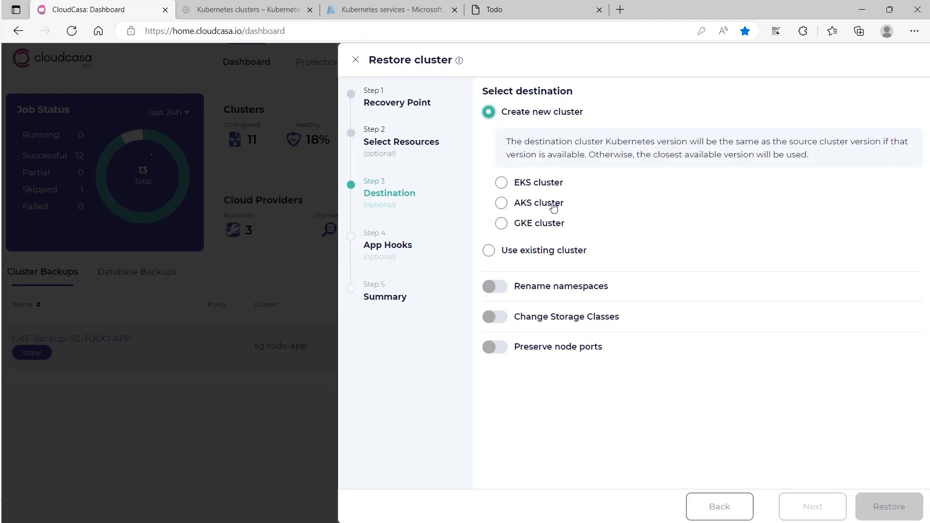
pyautogui.click(553, 205)
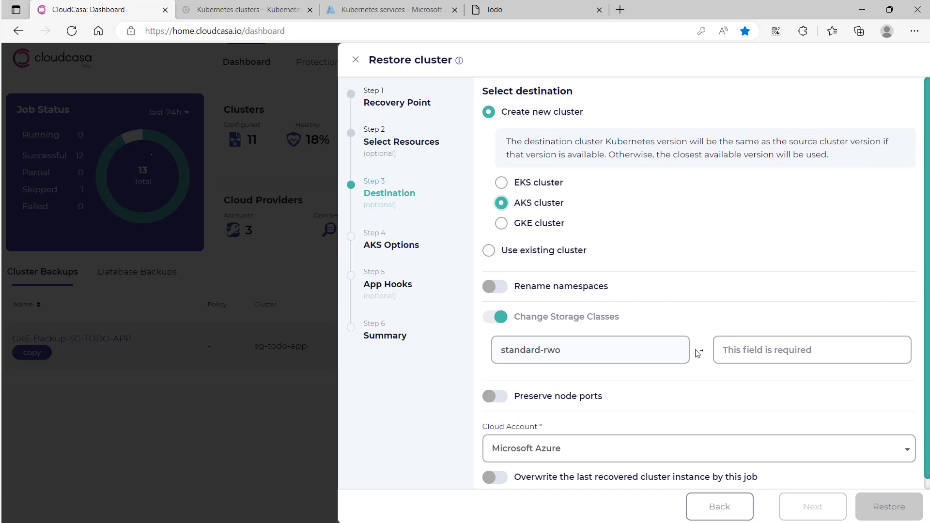
pyautogui.click(762, 357)
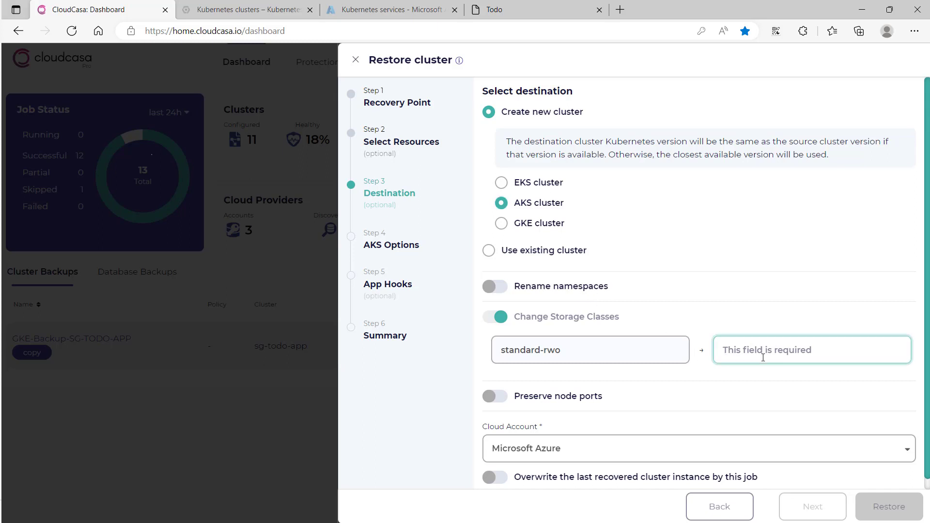
pyautogui.write('managed')
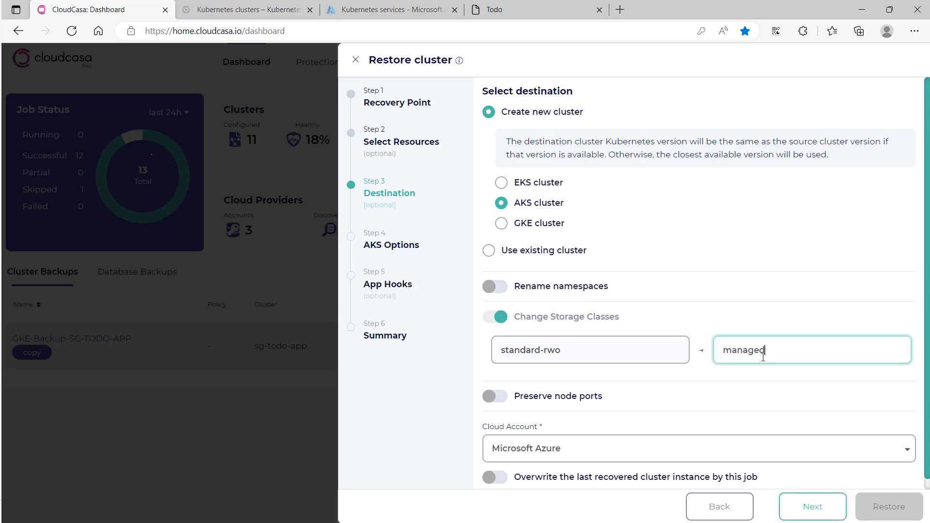
pyautogui.write('-csi')
pyautogui.scroll(-1, 576, 450)
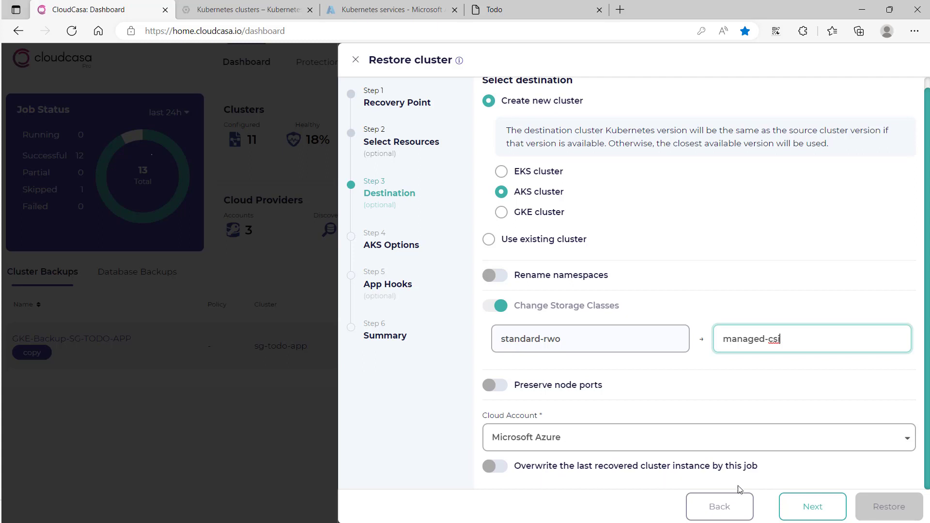
pyautogui.click(796, 507)
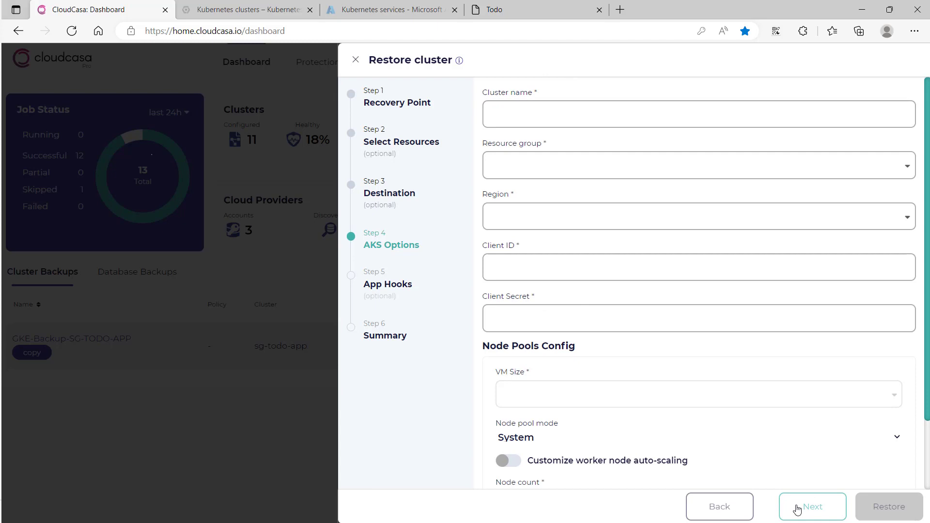
# Name the new AKS cluster gke-to-aks-sg-todo-app
pyautogui.click(680, 110)
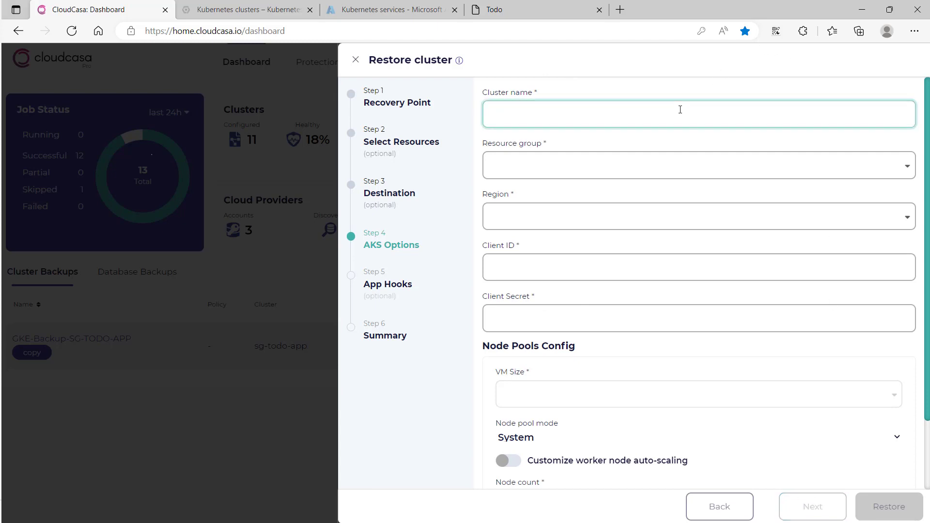
pyautogui.write('gke-to-aks-')
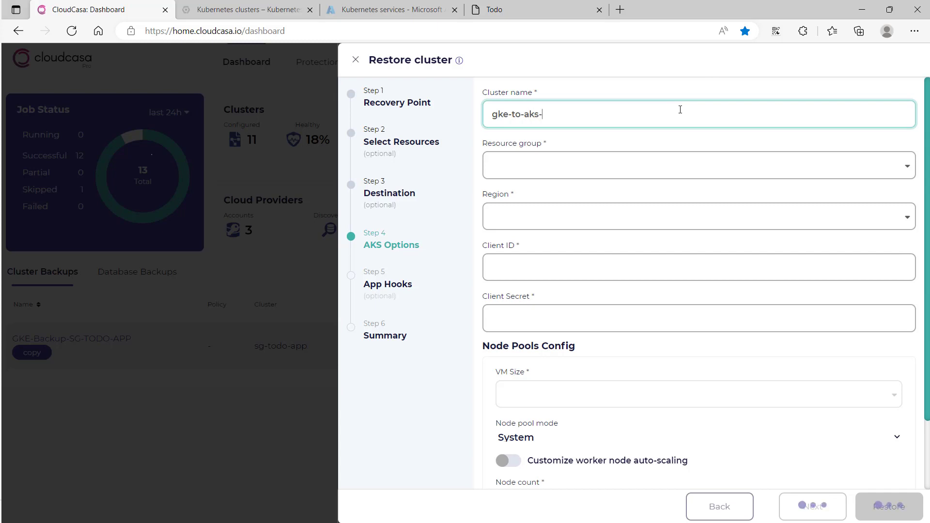
pyautogui.write('sg-todo-app')
pyautogui.press('Tab')
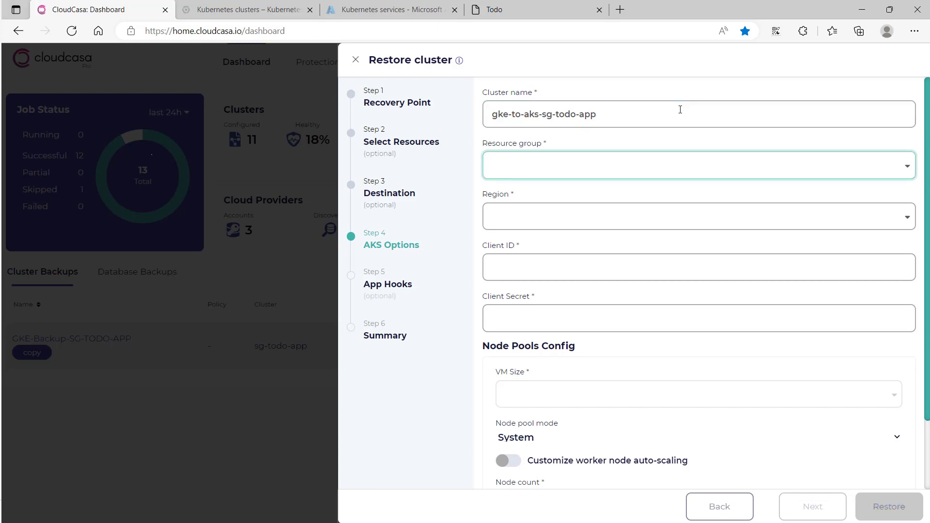
# Set the new cluster's resource group to sglab-test and its region to West US
pyautogui.click(632, 169)
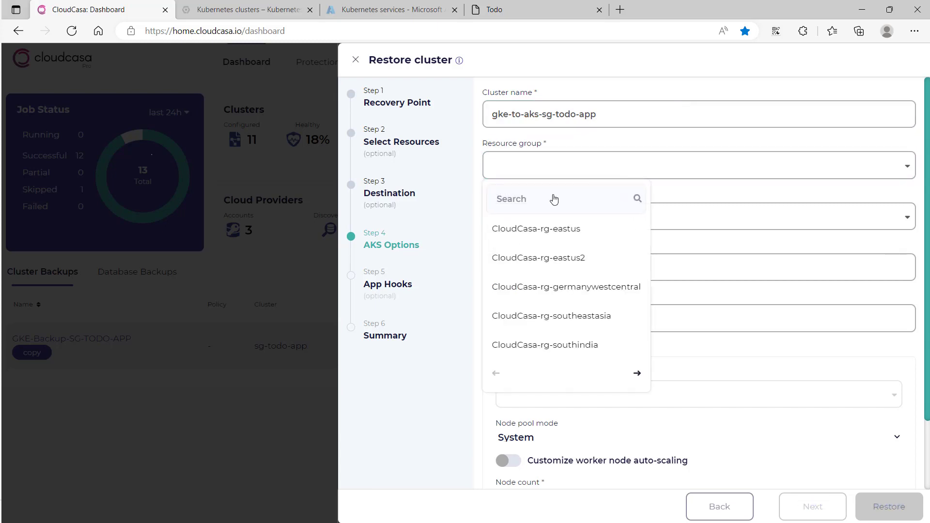
pyautogui.write('sglab')
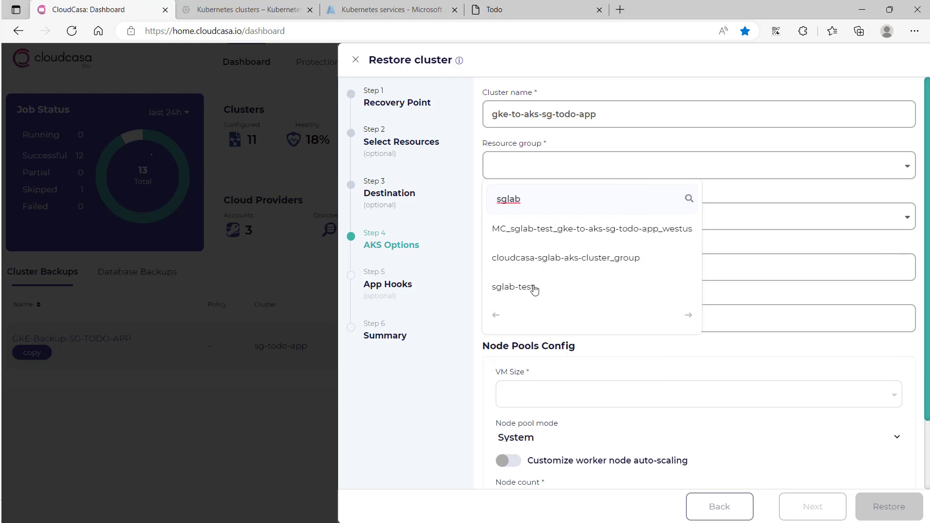
pyautogui.click(534, 290)
pyautogui.click(548, 210)
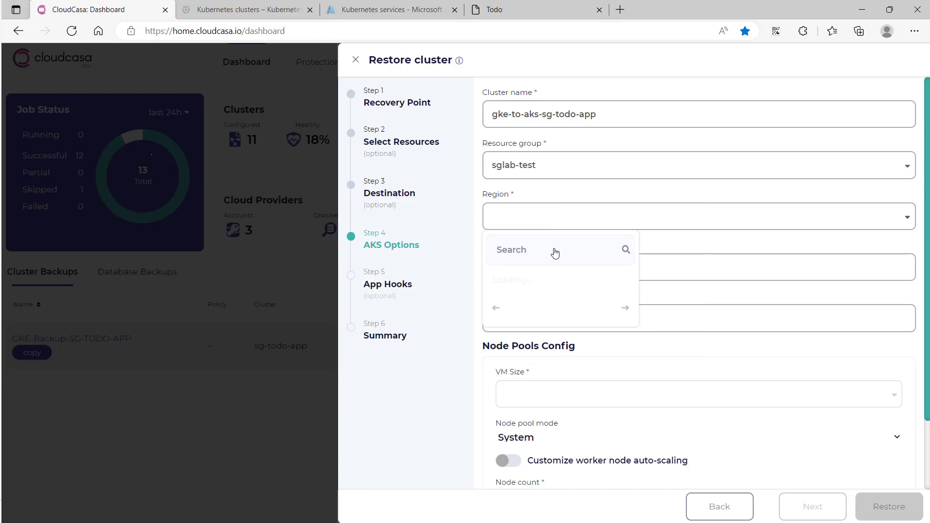
pyautogui.write('west us')
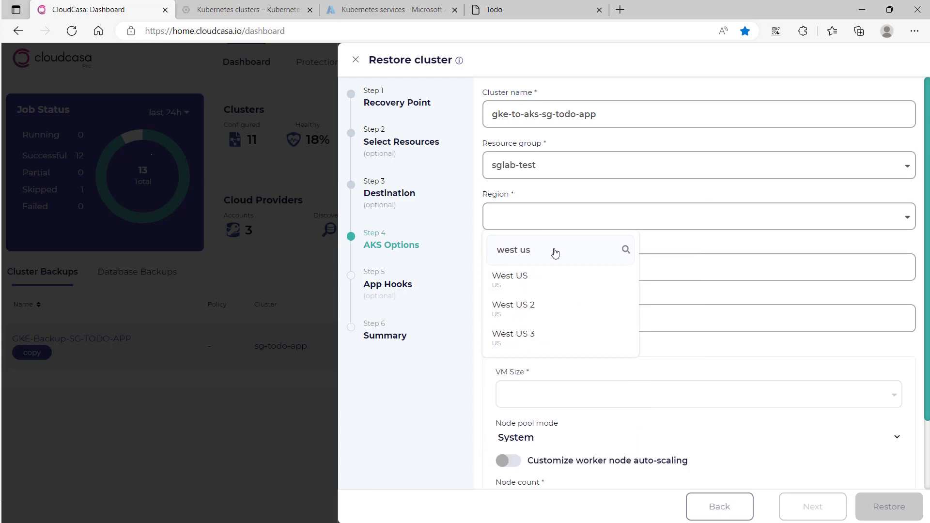
pyautogui.click(548, 277)
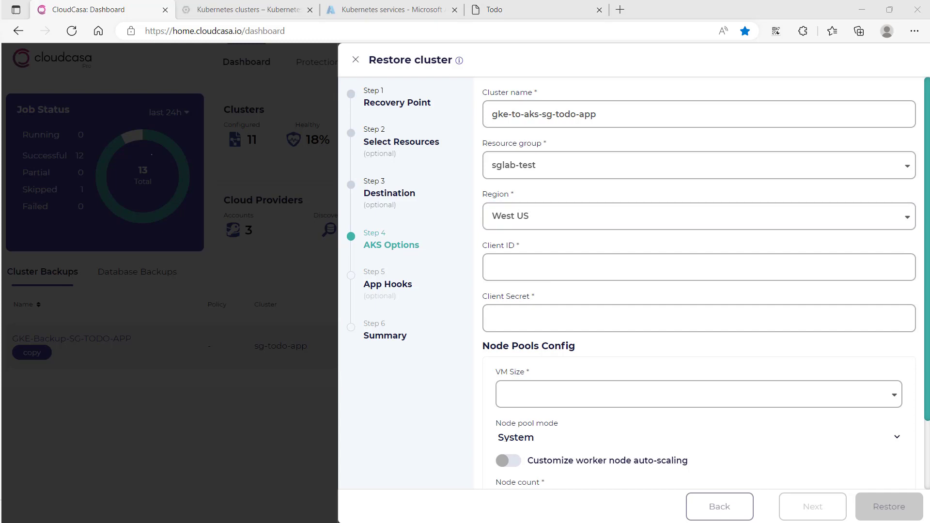
# Paste the Azure client ID and client secret into the AKS options
pyautogui.click(541, 265)
pyautogui.hotkey('ctrl', 'v')
pyautogui.click(500, 326)
pyautogui.hotkey('ctrl', 'v')
# Configure the new AKS cluster's node pool with VM size Standard_B2s and a node count of 2, without custom auto-scaling
pyautogui.scroll(-2, 501, 330)
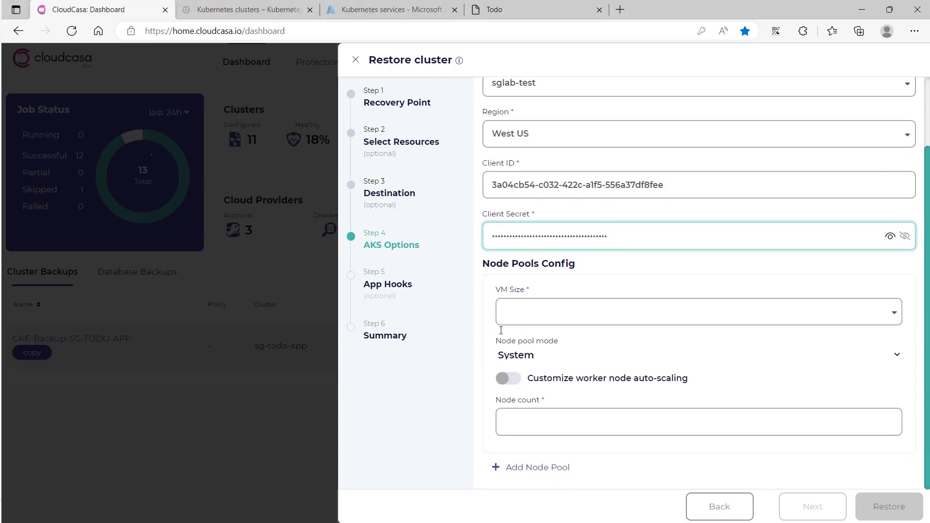
pyautogui.click(536, 318)
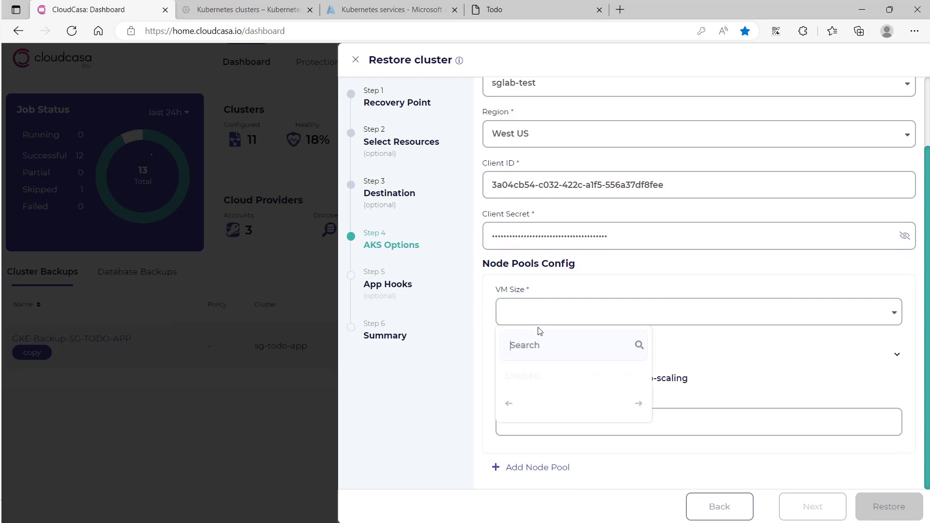
pyautogui.write('b2s')
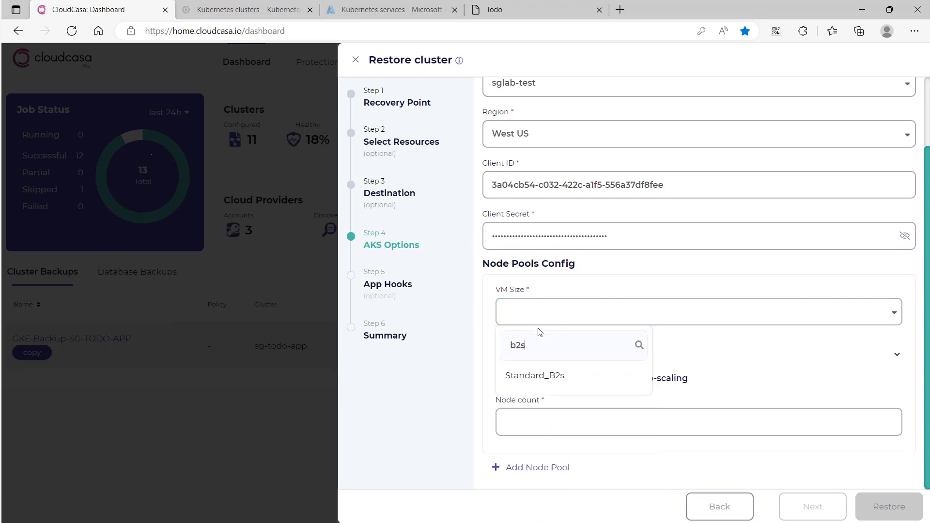
pyautogui.click(534, 376)
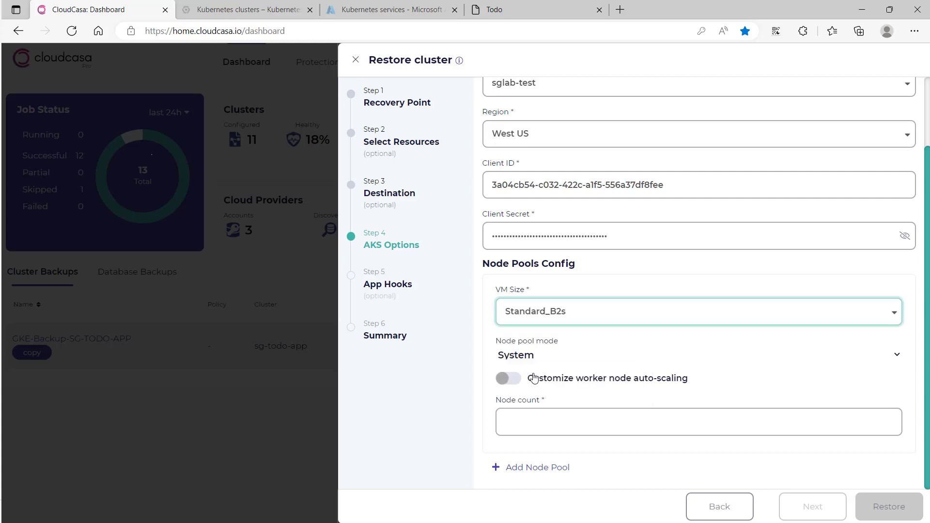
pyautogui.click(556, 426)
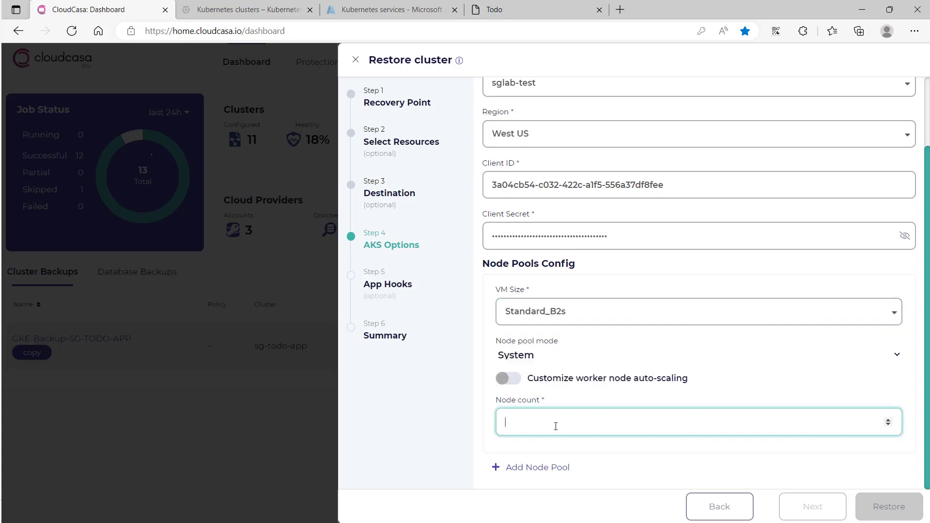
pyautogui.write('2')
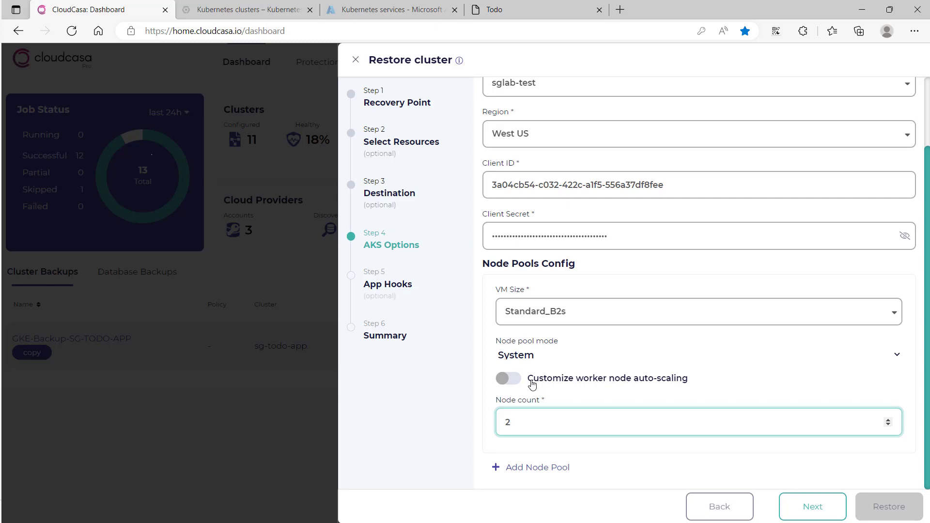
pyautogui.click(532, 382)
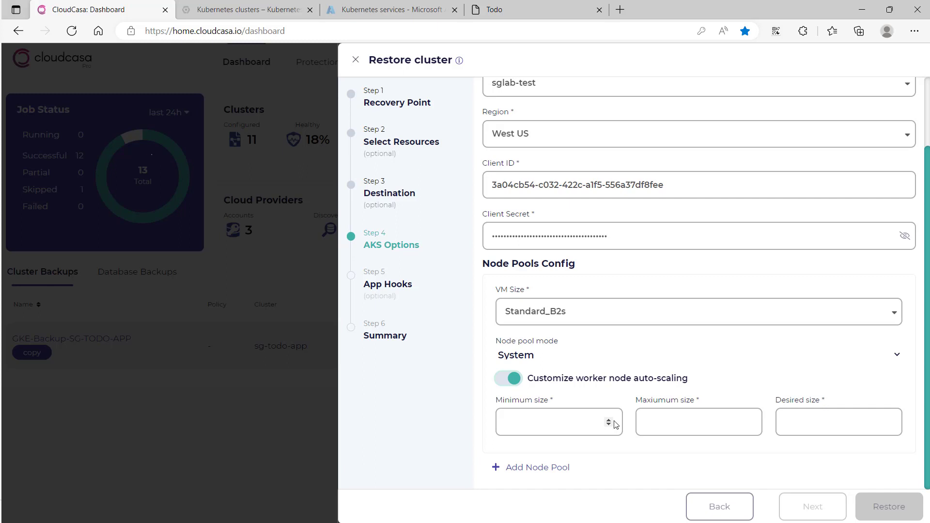
pyautogui.click(584, 382)
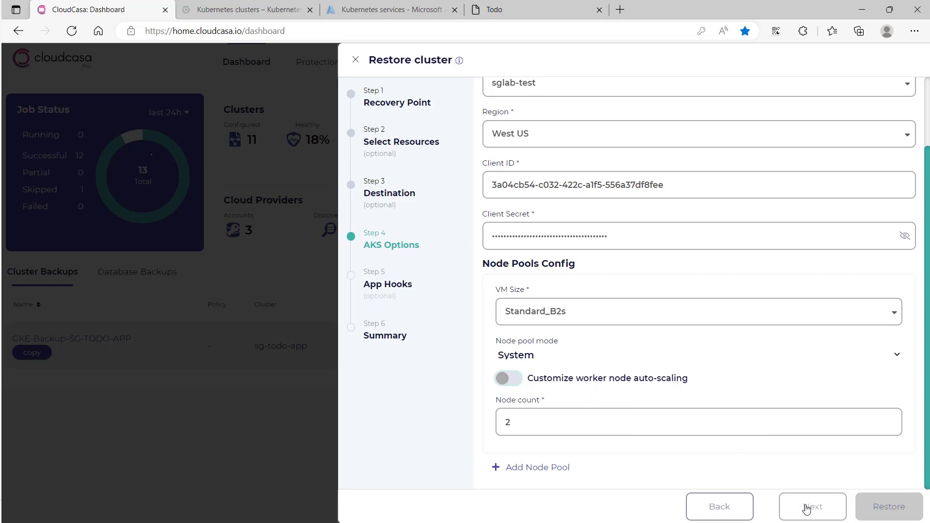
pyautogui.click(806, 508)
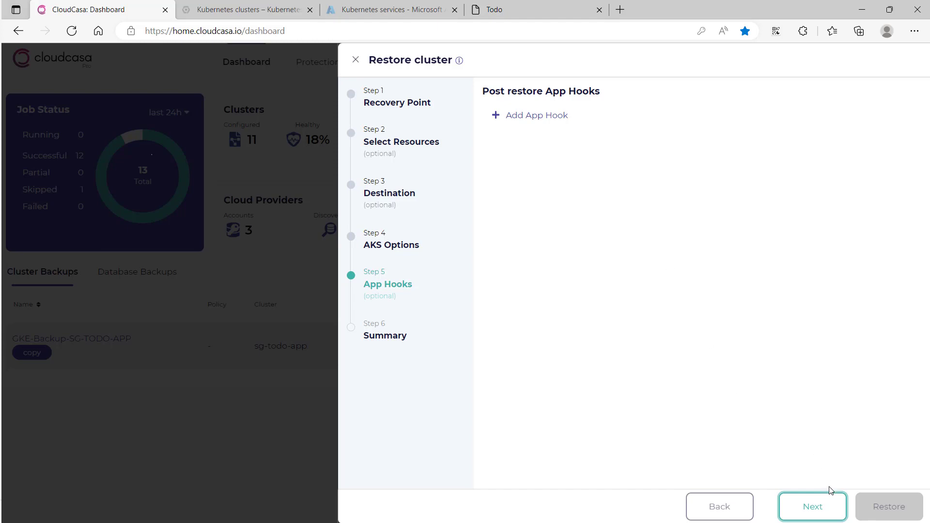
# Skip the app hooks, name the restore GKE-AKS-Restore and start it
pyautogui.click(821, 513)
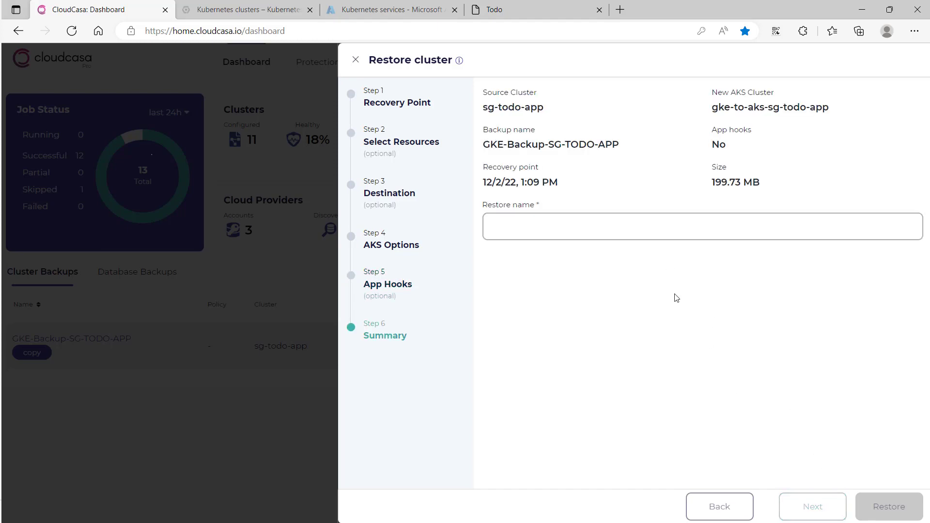
pyautogui.click(574, 236)
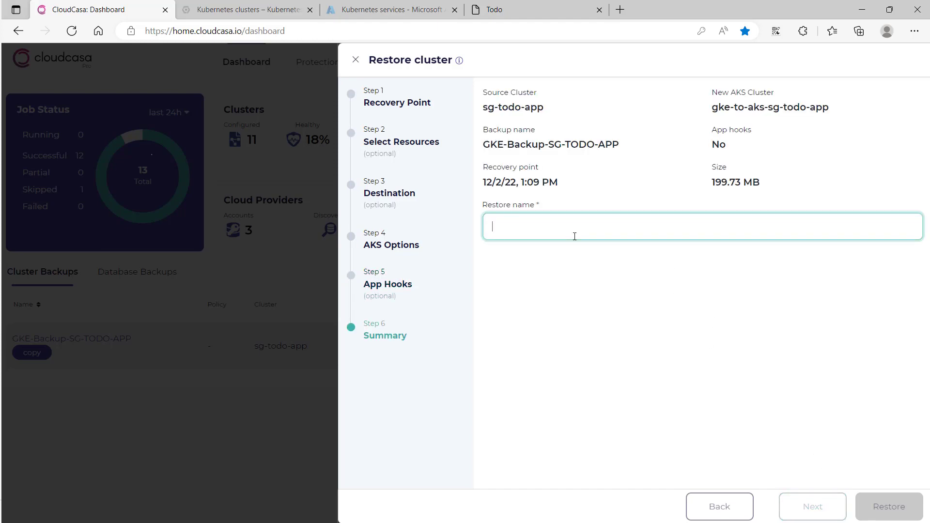
pyautogui.write('GKE-AKS-Restore')
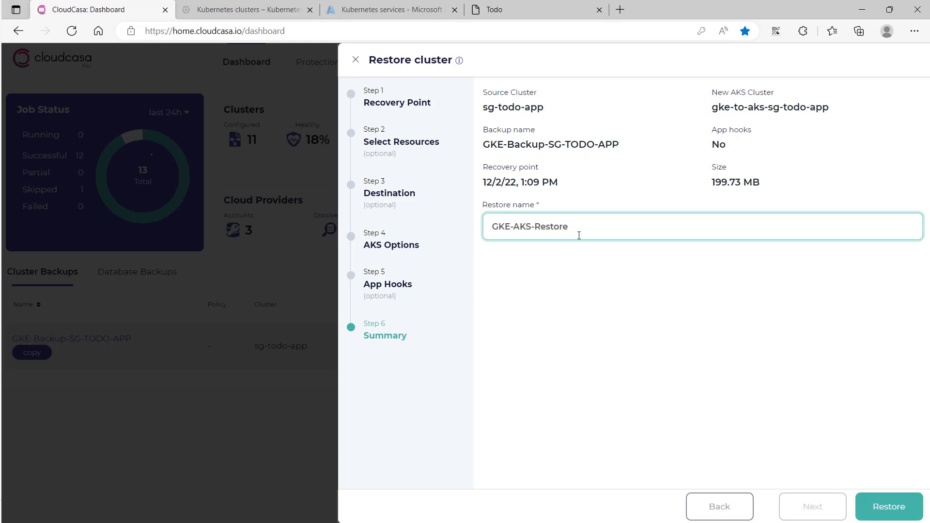
pyautogui.click(896, 507)
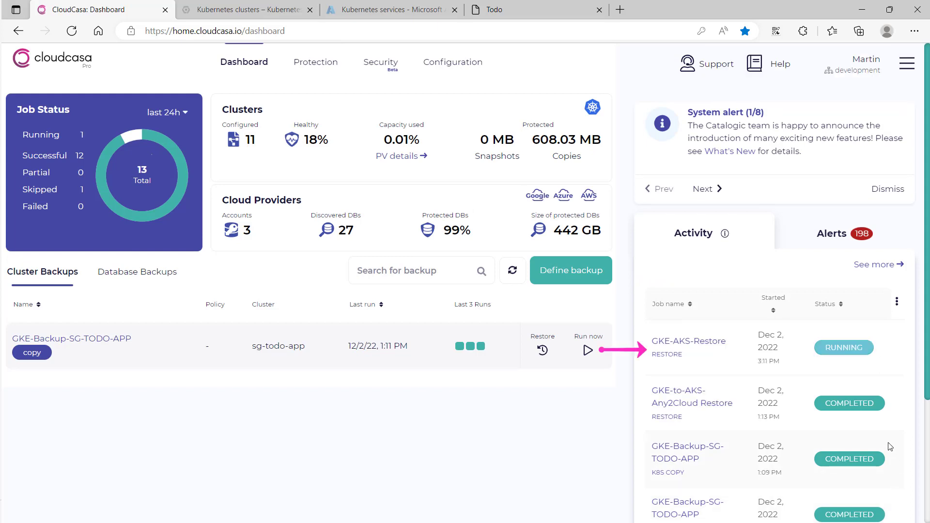
# View the GKE-AKS-Restore activity log, and open the gke-to-aks-sg-todo-app cluster's overview from the refreshed Kubernetes services list in the Azure portal
pyautogui.click(713, 345)
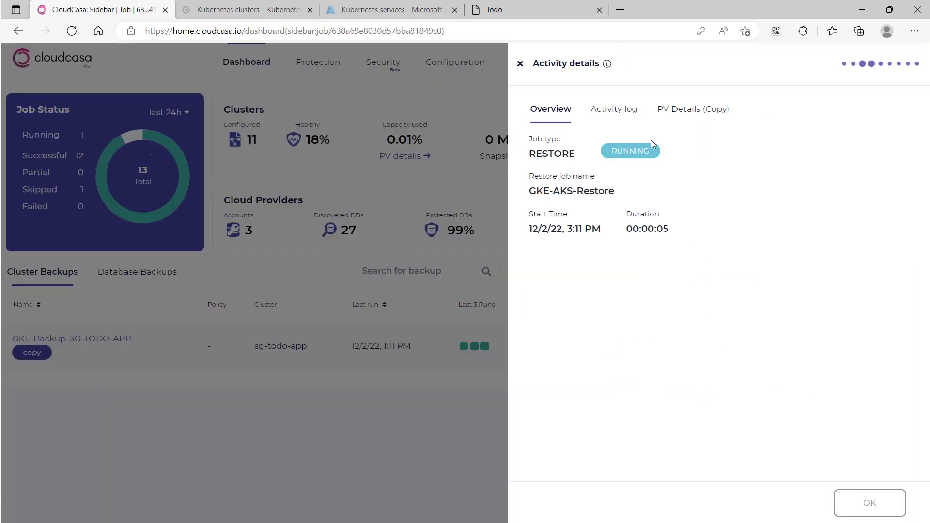
pyautogui.click(617, 110)
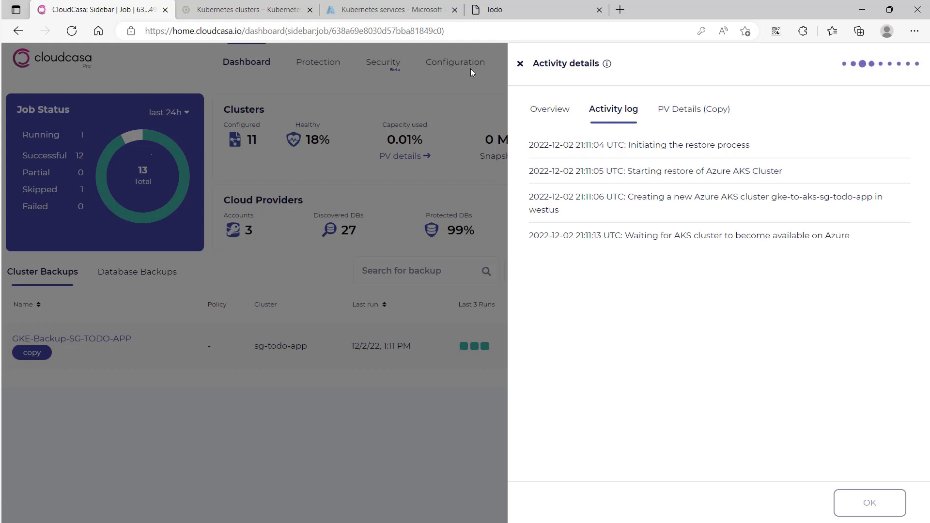
pyautogui.click(403, 14)
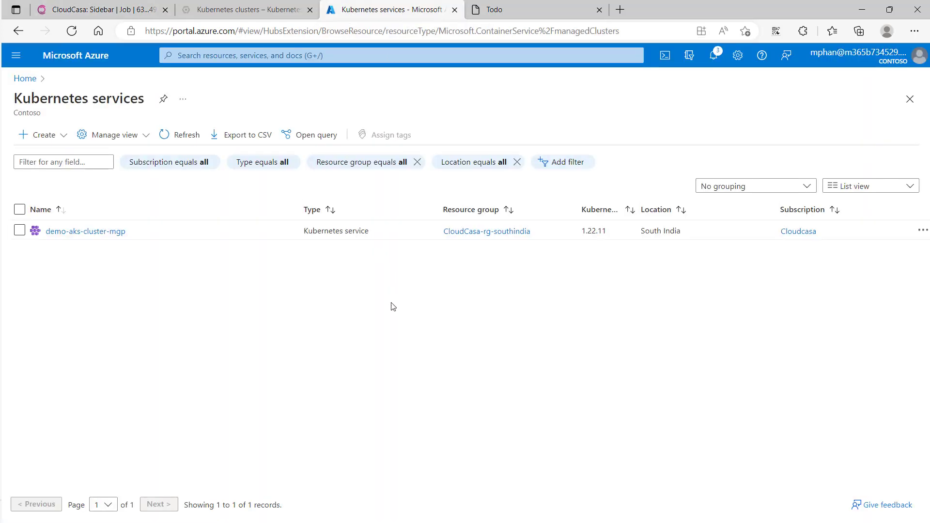
pyautogui.click(177, 141)
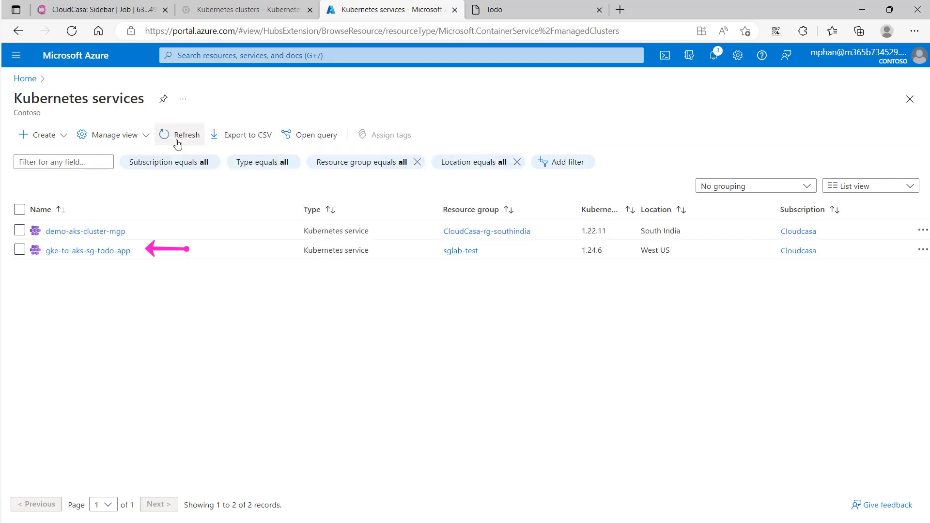
pyautogui.click(123, 252)
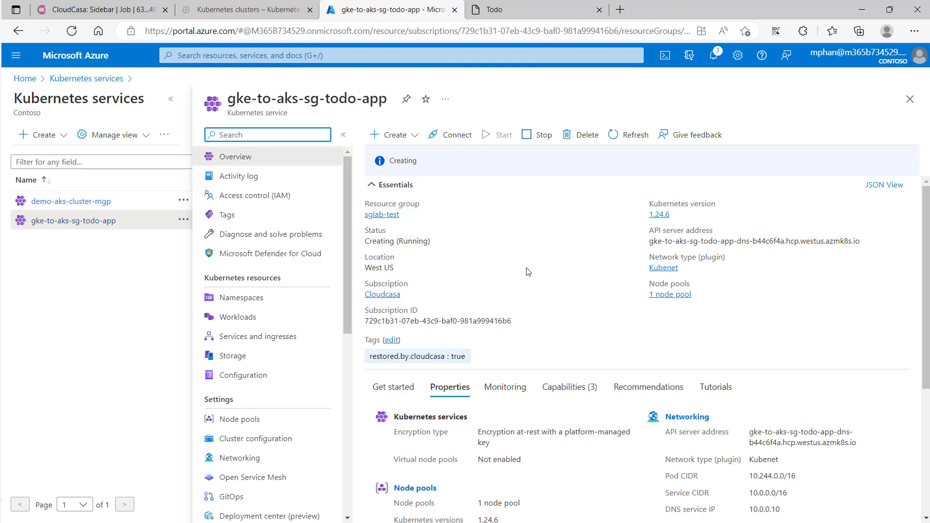
# Recheck the restore's activity log in CloudCasa and refresh the gke-to-aks-sg-todo-app overview in the Azure portal
pyautogui.click(104, 10)
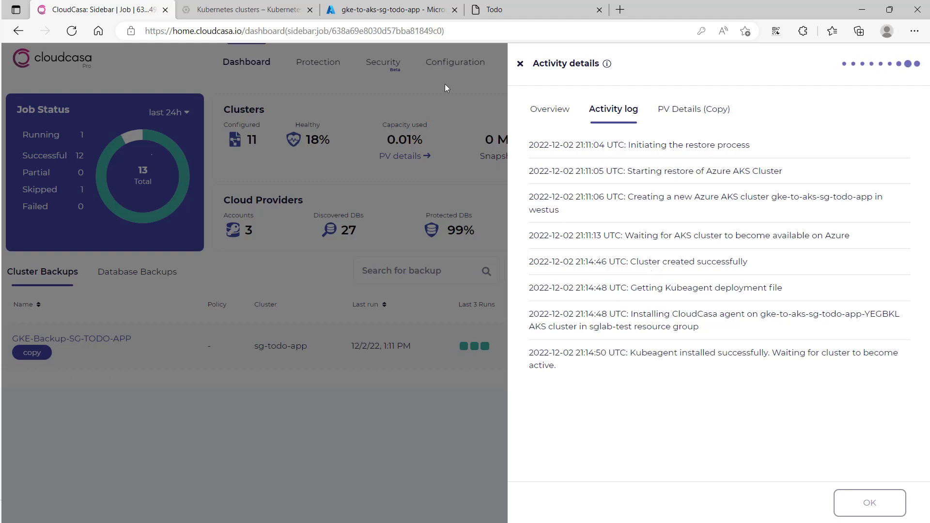
pyautogui.click(391, 11)
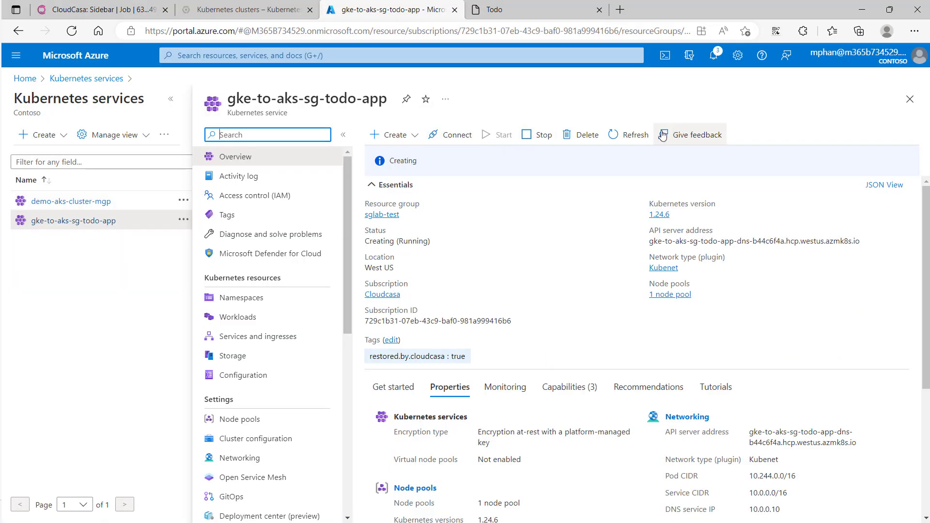
pyautogui.click(643, 137)
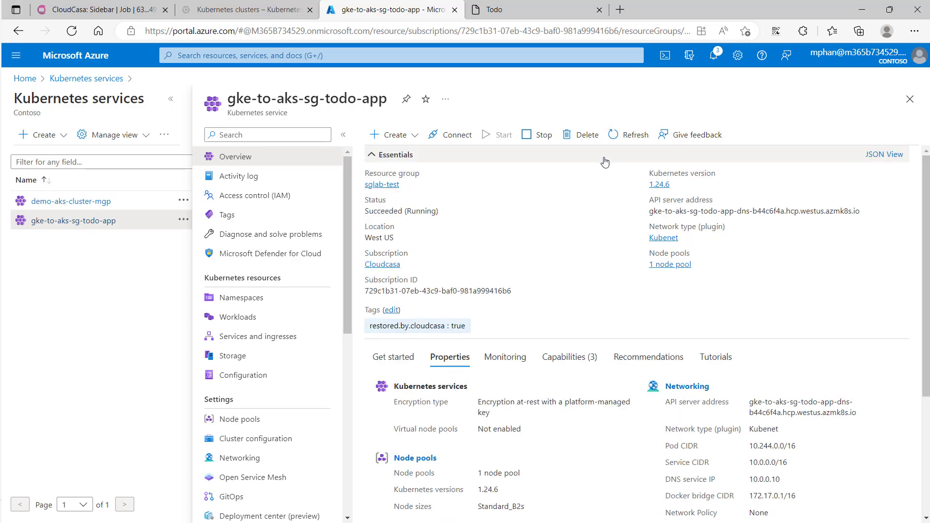
# Connect to gke-to-aks-sg-todo-app through Azure Cloud Shell, overwriting the existing kubeconfig entries with the cluster's credentials
pyautogui.click(452, 137)
pyautogui.click(616, 178)
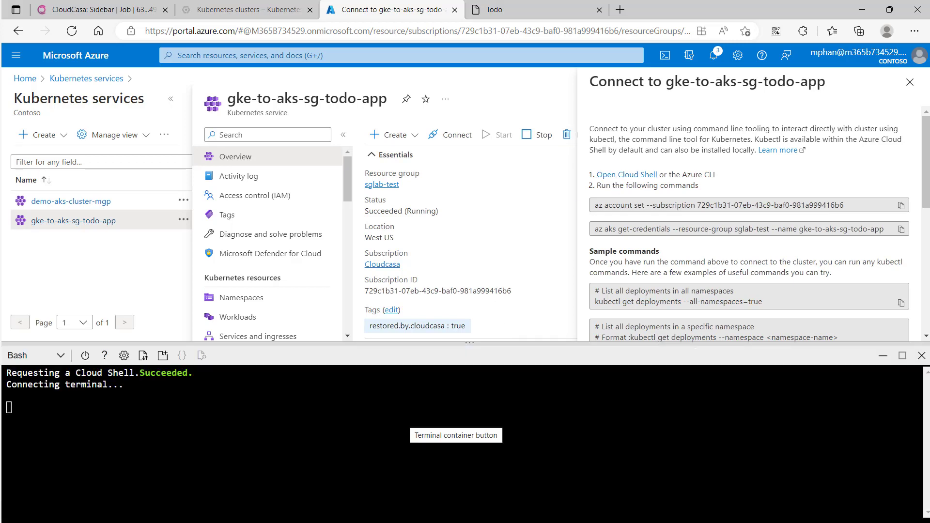
pyautogui.write('y')
pyautogui.press('Return')
pyautogui.write('y')
pyautogui.press('Return')
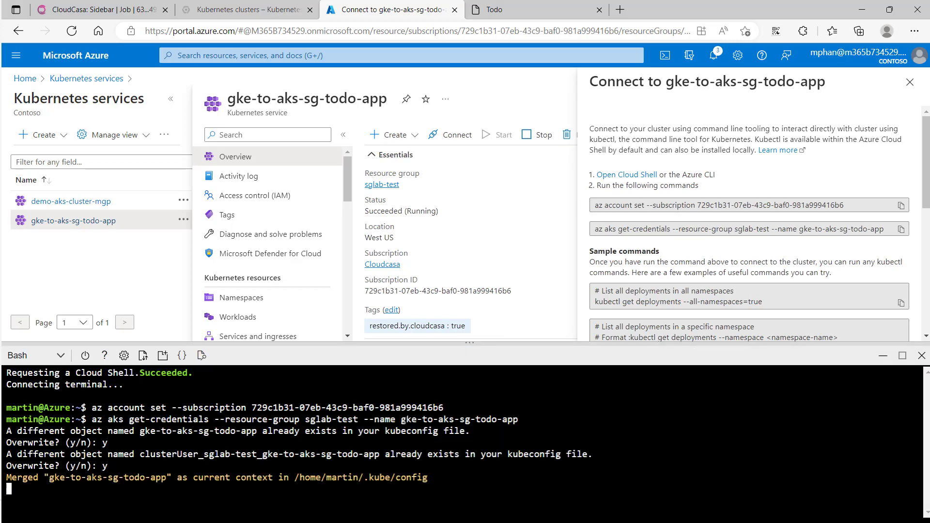
# Enlarge the Cloud Shell pane and list the pods of all namespaces with kubectl get pods -A
pyautogui.moveTo(474, 343); pyautogui.dragTo(474, 209)
pyautogui.write('kubectl get pods ')
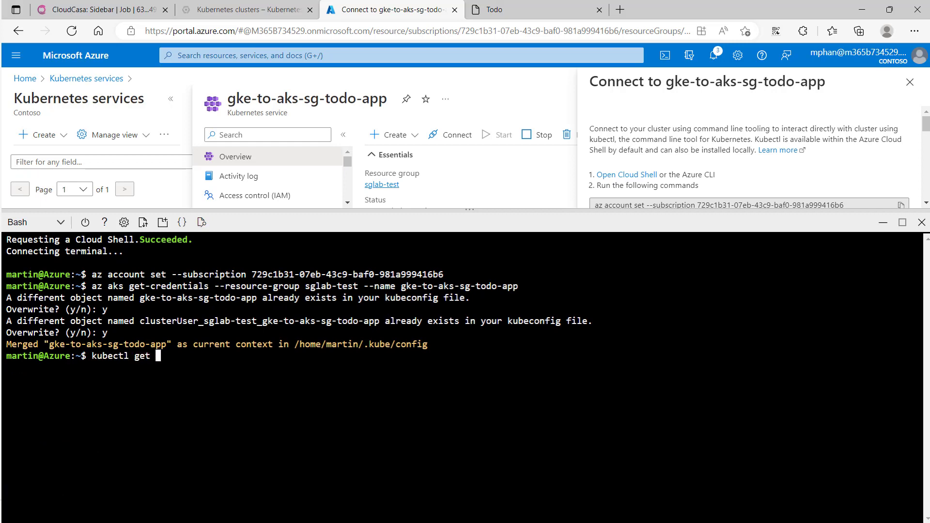
pyautogui.write('-A')
pyautogui.press('Return')
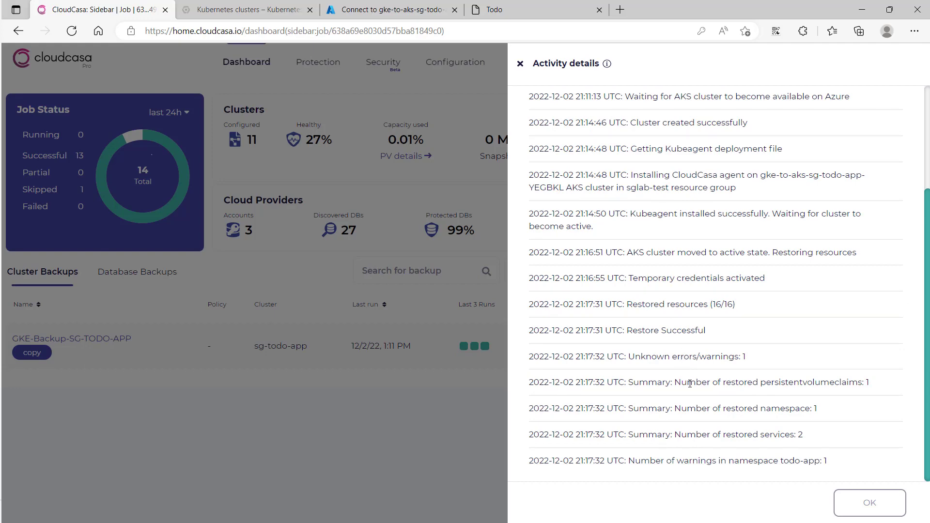
# Return to the Azure Cloud Shell and rerun kubectl get pods -A three times to monitor the todo-app pods
pyautogui.click(401, 9)
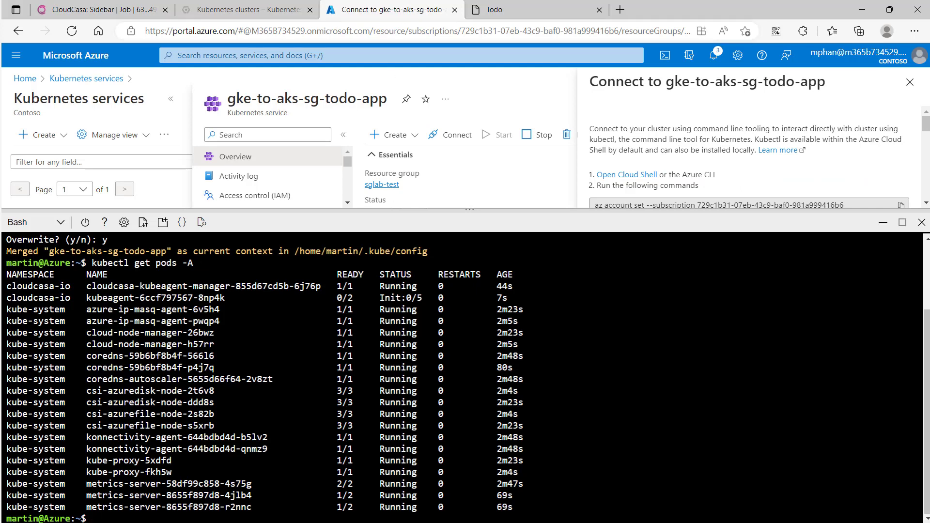
pyautogui.press('Up')
pyautogui.press('Return')
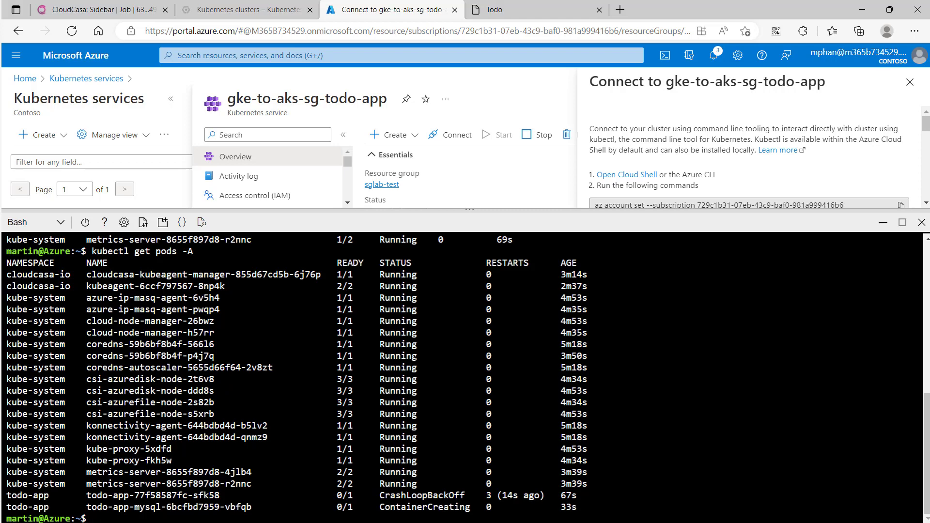
pyautogui.press('Up')
pyautogui.press('Return')
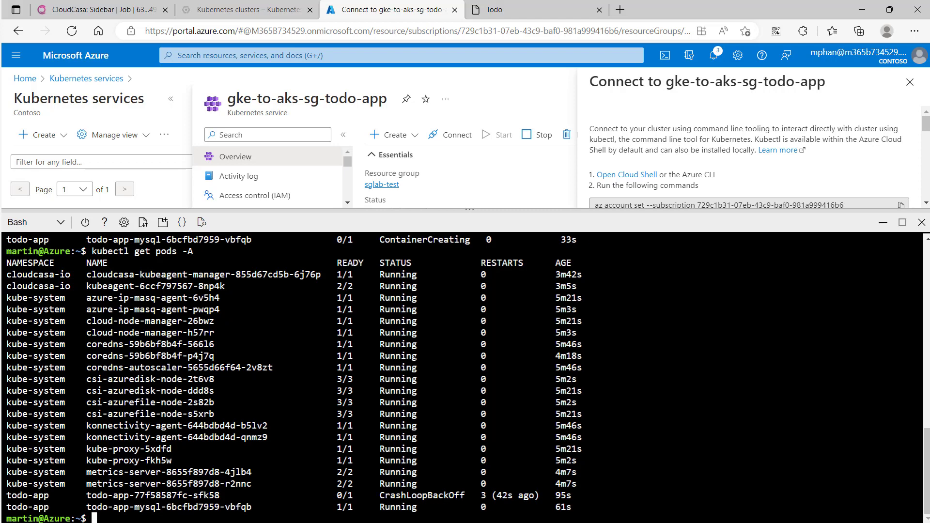
pyautogui.press('Up')
pyautogui.press('Return')
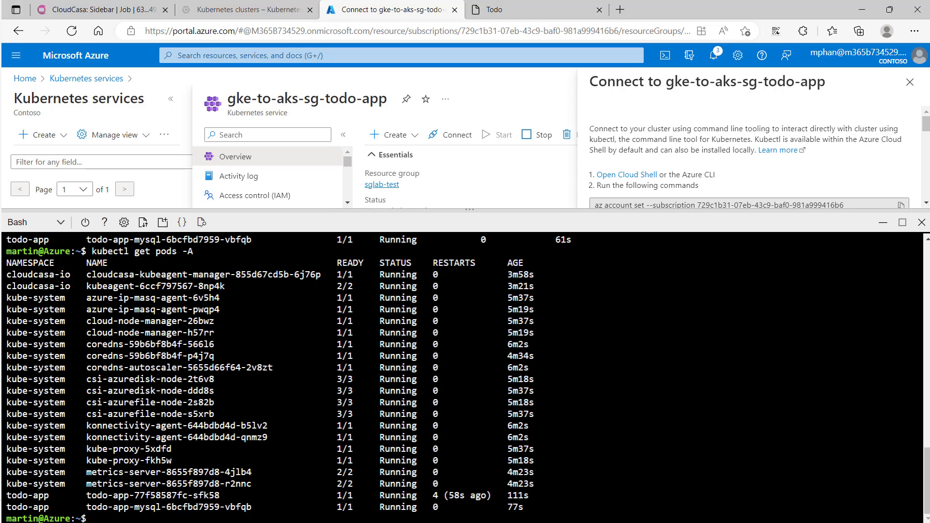
# List the persistent volumes and claims of the todo-app namespace with kubectl get pv,pvc -n todo-app
pyautogui.write('kubectl p')
pyautogui.press('BackSpace')
pyautogui.write('get pv,')
pyautogui.press('BackSpace')
pyautogui.write('pvc -A')
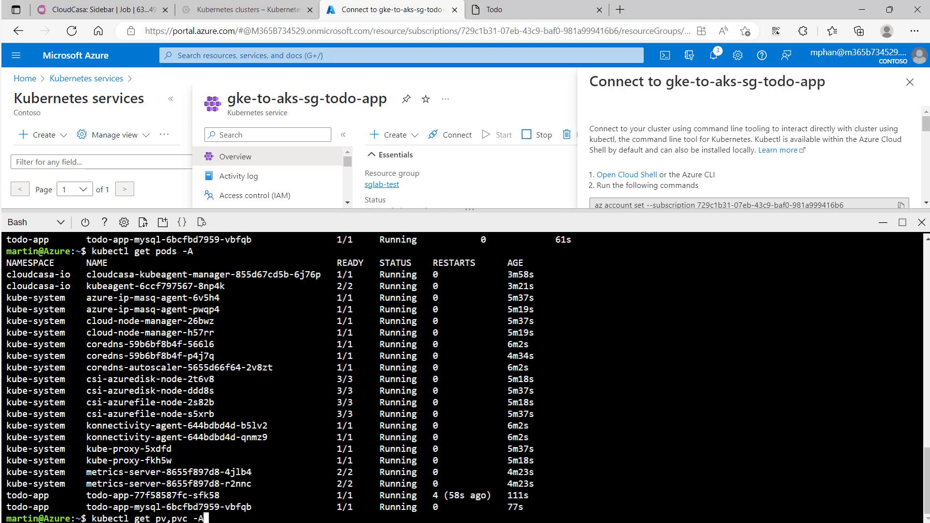
pyautogui.press('BackSpace')
pyautogui.write('-')
pyautogui.press('BackSpace')
pyautogui.write('na')
pyautogui.write('todo-app')
pyautogui.press('Return')
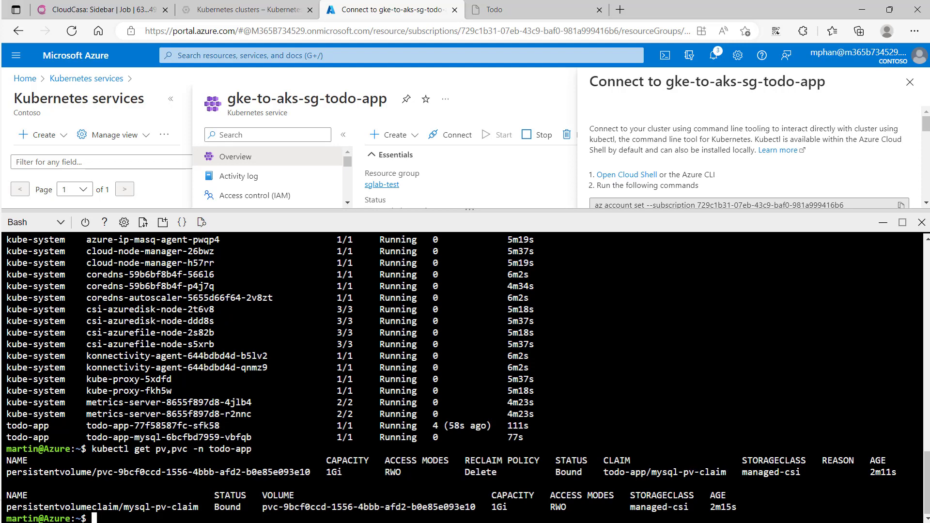
# Switch to the original Demo TODO App and mark the task "Use Any2Cloud to Restore GKE to AKS" as complete
pyautogui.click(503, 6)
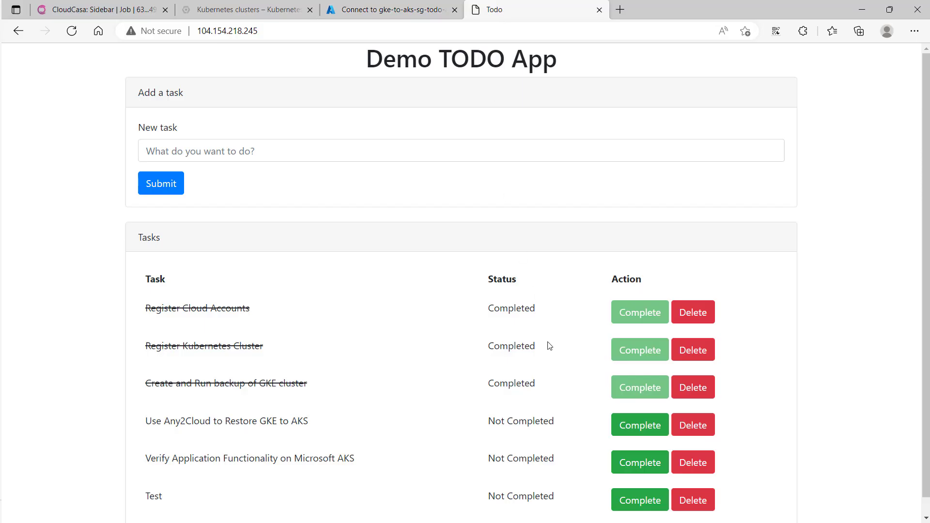
pyautogui.click(632, 426)
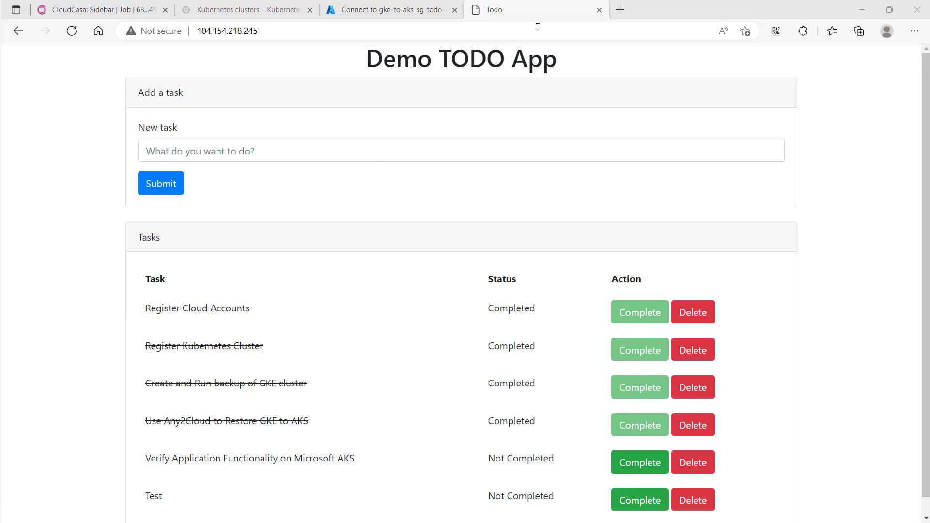
# Return to the Azure Cloud Shell and list the services of all namespaces with kubectl get svc -A
pyautogui.click(398, 13)
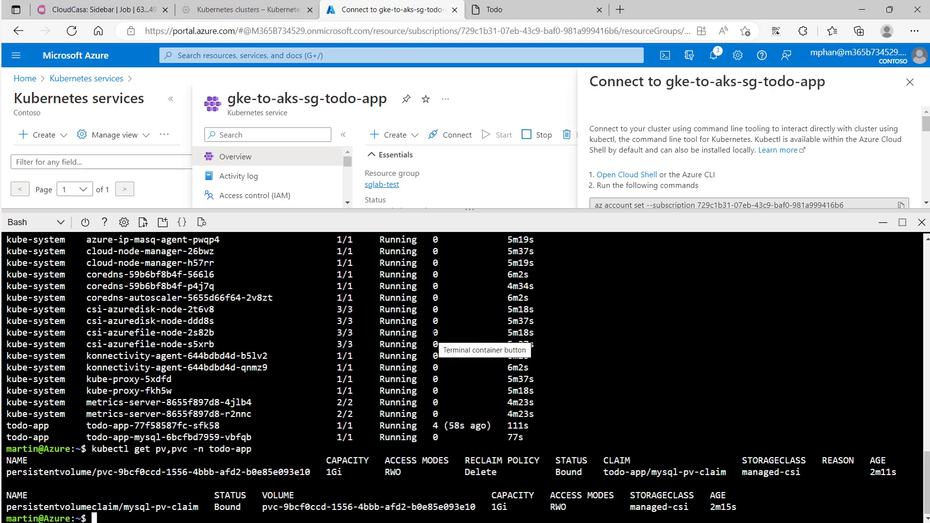
pyautogui.write('kubect')
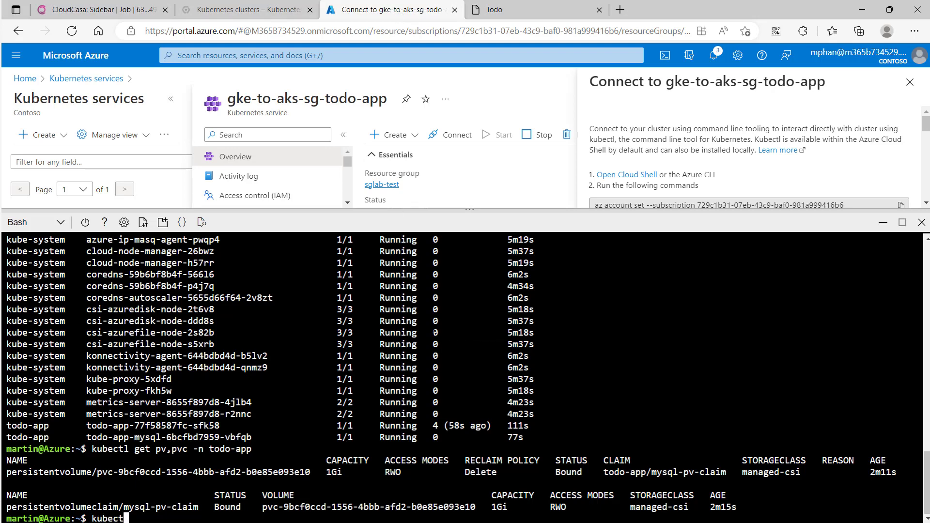
pyautogui.write('l get sv')
pyautogui.write('c -A')
pyautogui.press('Return')
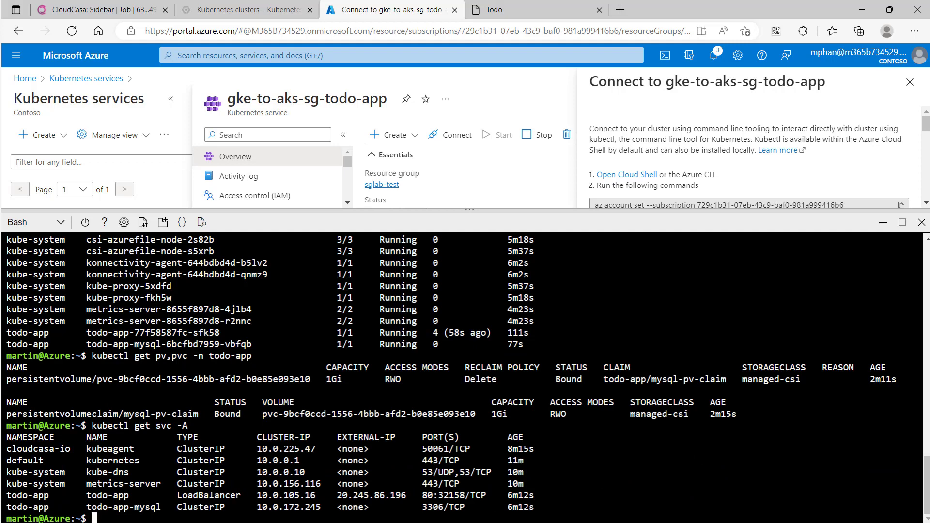
# Copy the external IP of the todo-app LoadBalancer service and open it in a new browser tab
pyautogui.moveTo(337, 495); pyautogui.dragTo(407, 495)
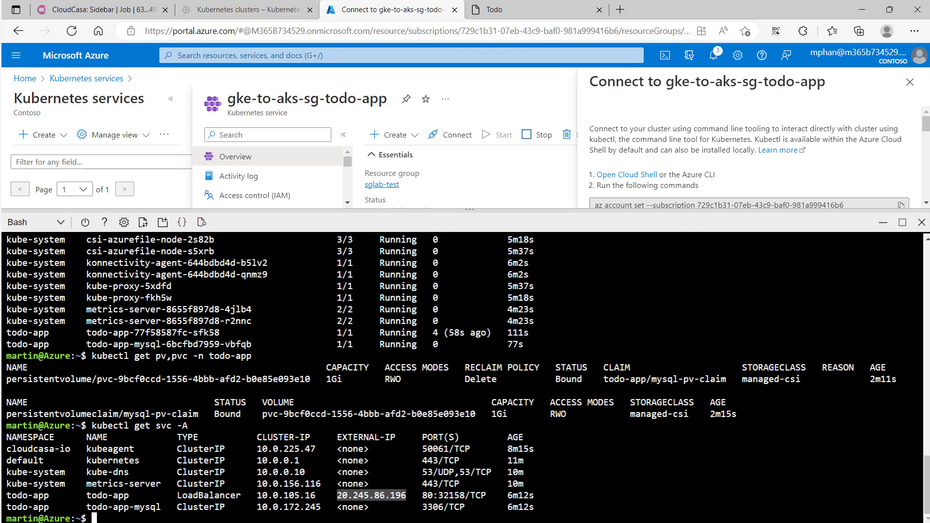
pyautogui.rightClick(397, 495)
pyautogui.click(421, 178)
pyautogui.click(620, 10)
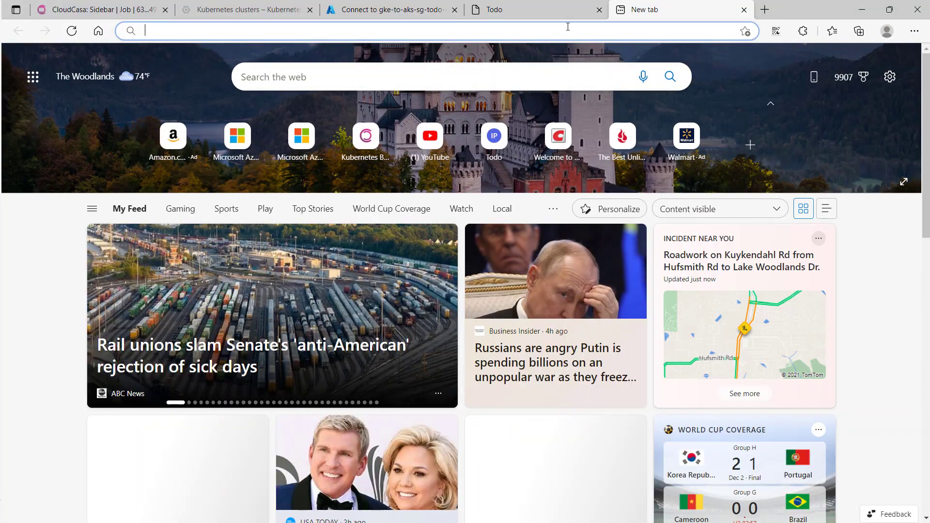
pyautogui.hotkey('ctrl', 'v')
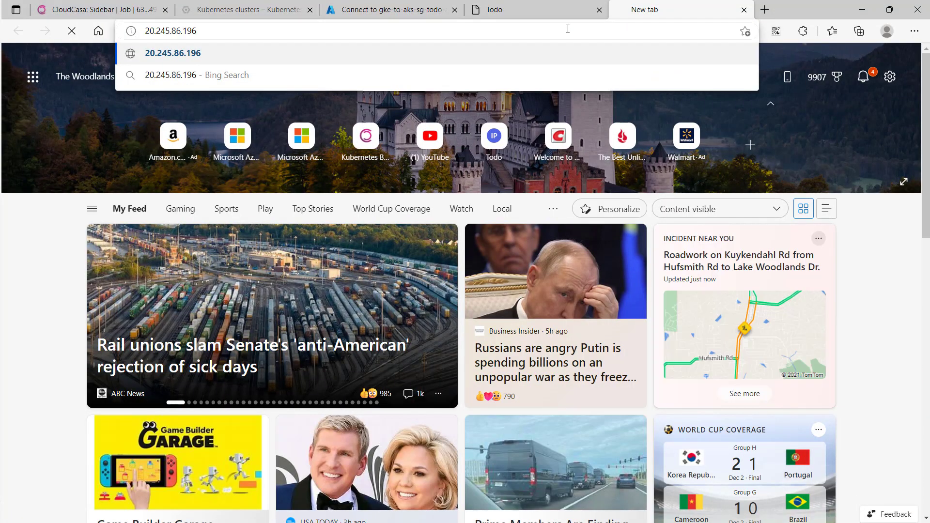
pyautogui.press('Return')
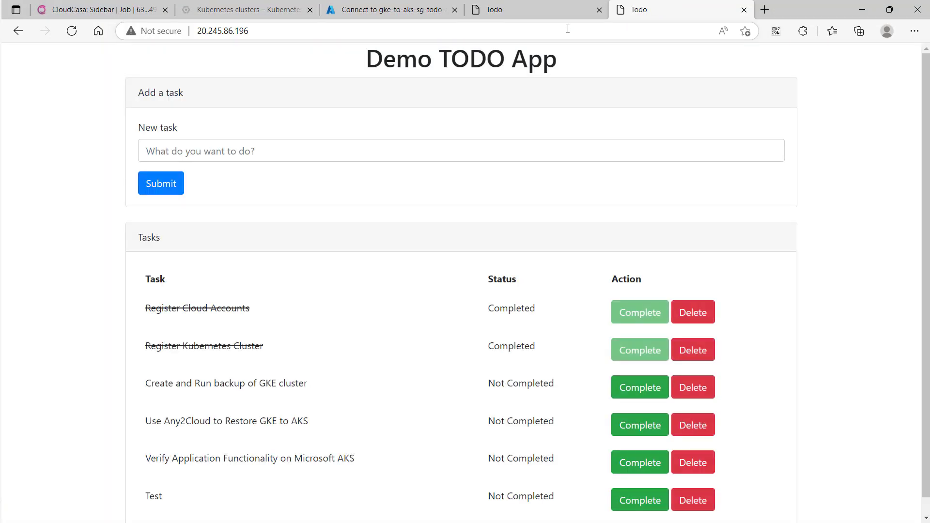